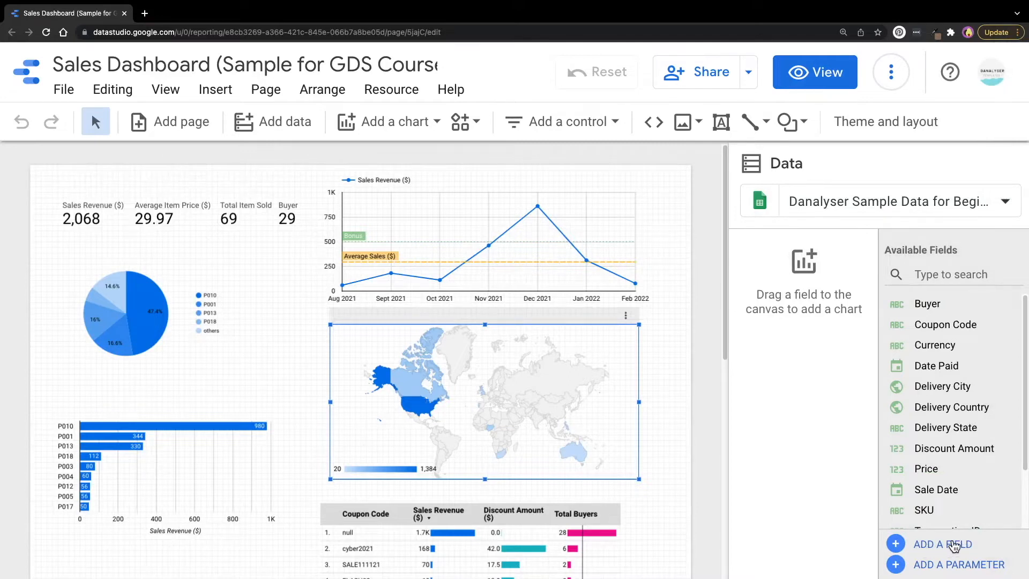
- Start a new calculated field in the data source and name it "Revenue After Discount"
click(953, 544)
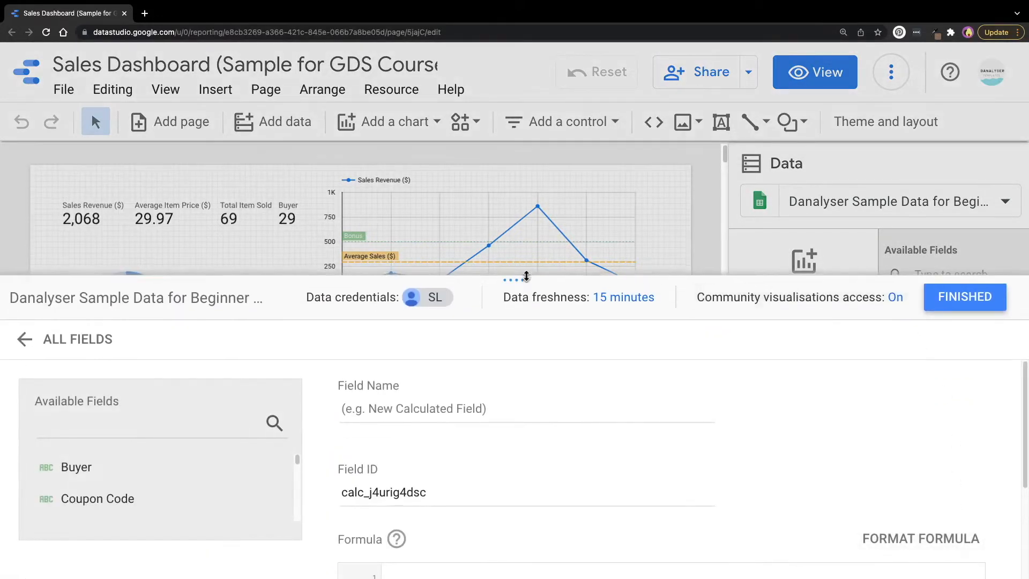
drag(526, 281, 525, 84)
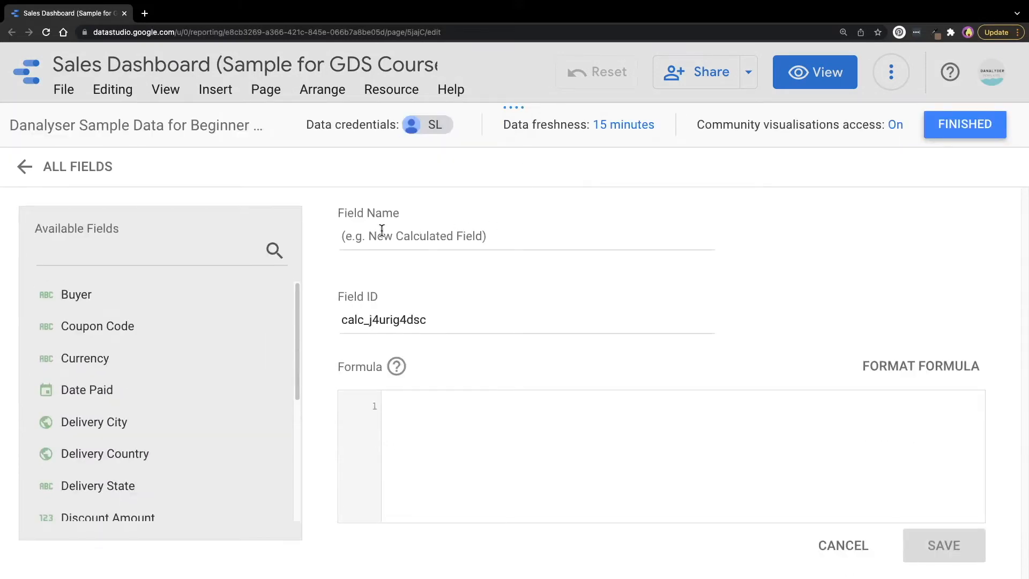
drag(337, 213, 399, 214)
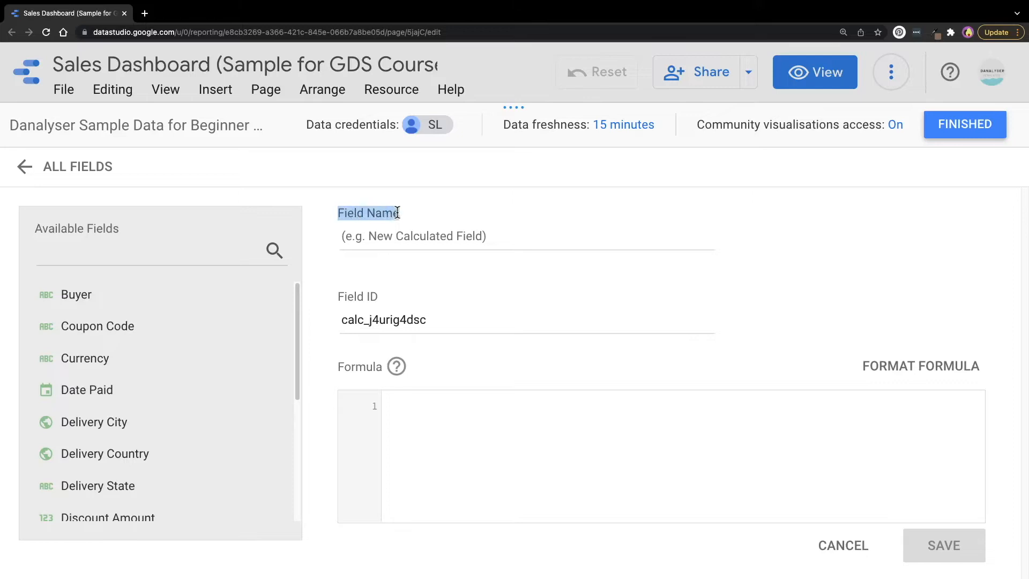
click(369, 235)
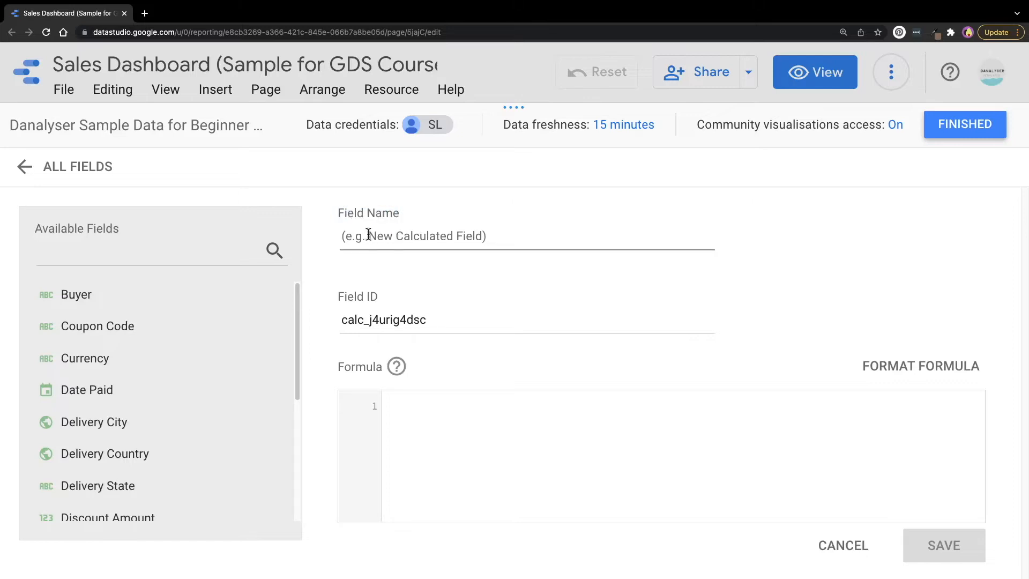
text(Revenue Atf)
key(BackSpace)
key(BackSpace)
text(fter Discount)
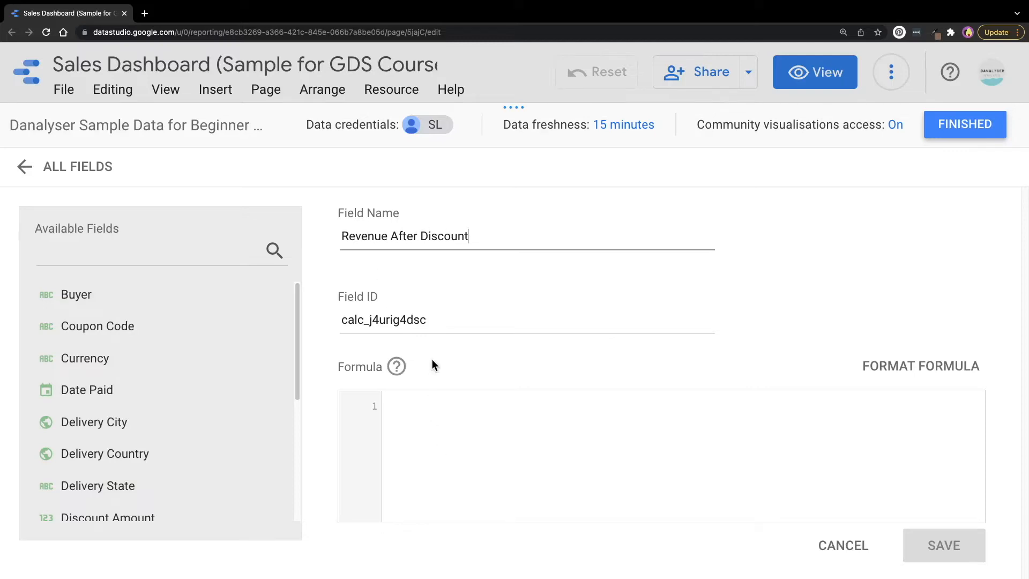
- Write the formula Price - Discount Amount for the new field, using the suggested Discount Amount field
click(429, 319)
double_click(429, 319)
click(455, 318)
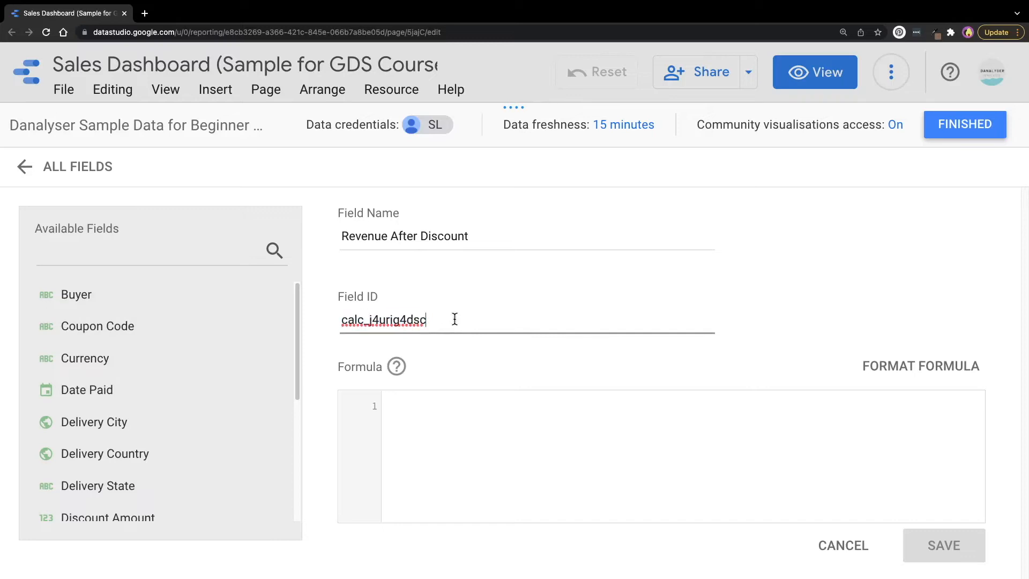
drag(344, 368, 365, 368)
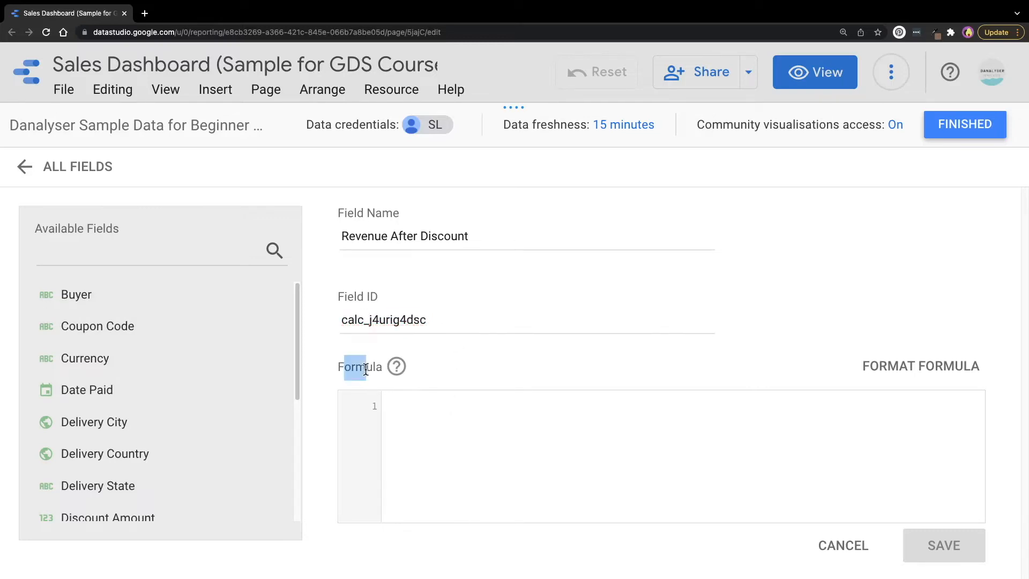
click(441, 417)
text(Price - Discount)
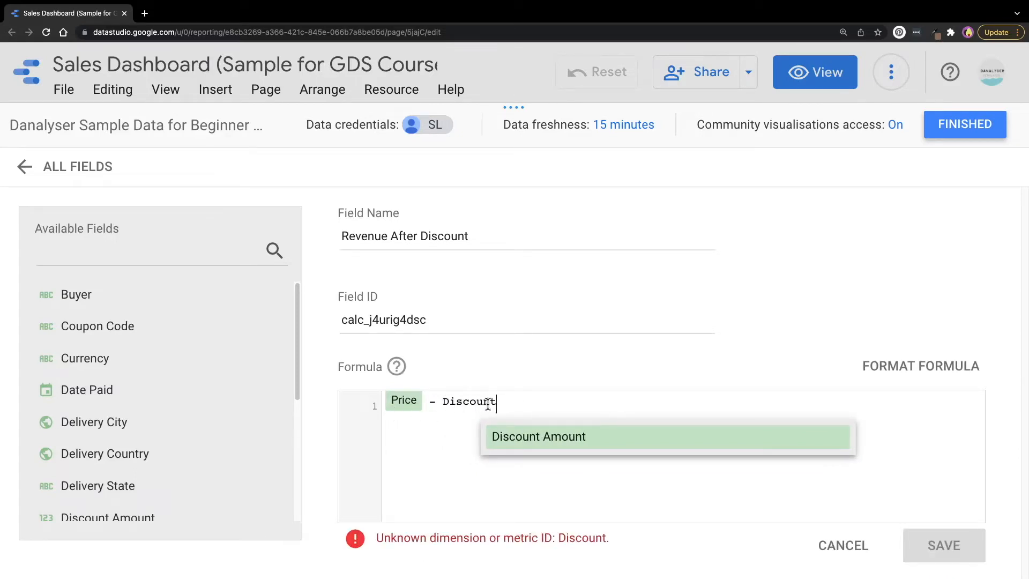
click(529, 441)
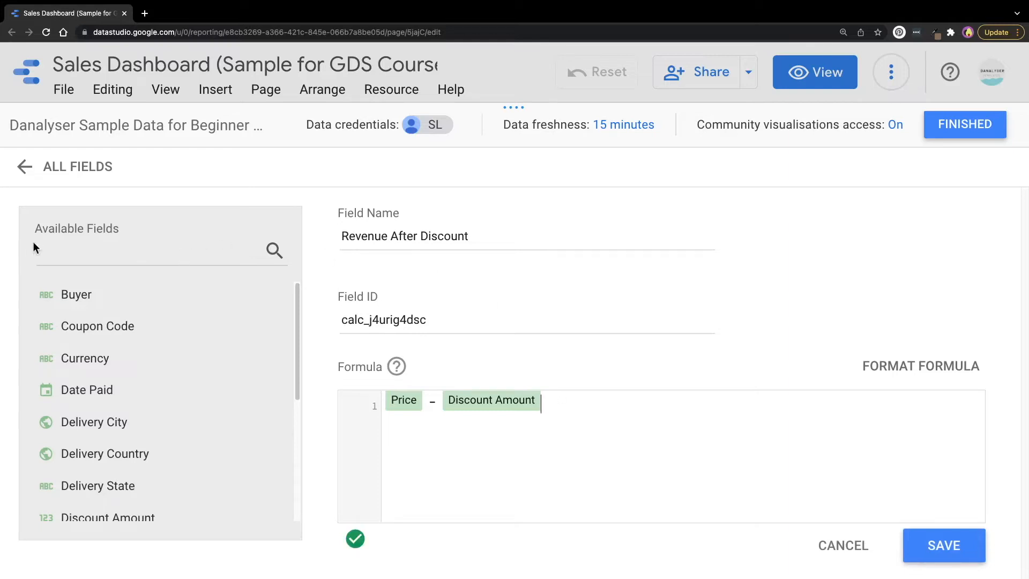
- Replace the formula with Price - Discount Amount, inserting both fields from the available fields list
scroll(85, 397, down, 3)
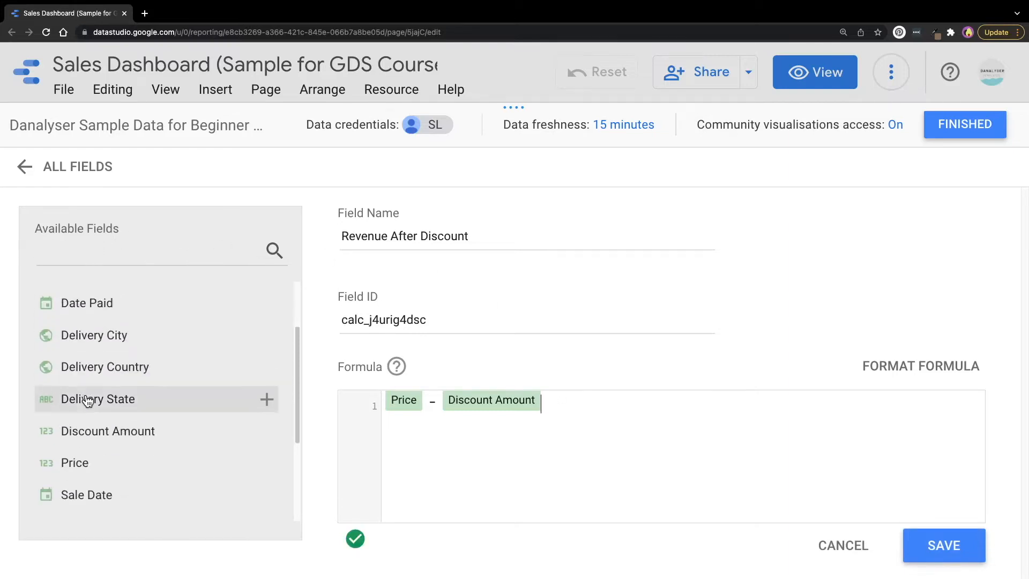
scroll(171, 439, down, 2)
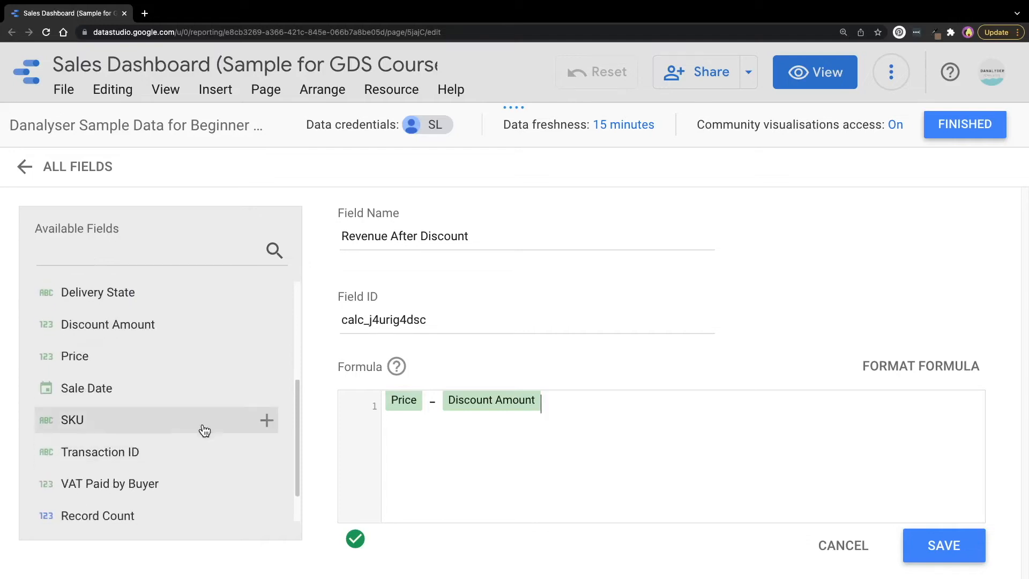
click(267, 358)
drag(544, 401, 387, 401)
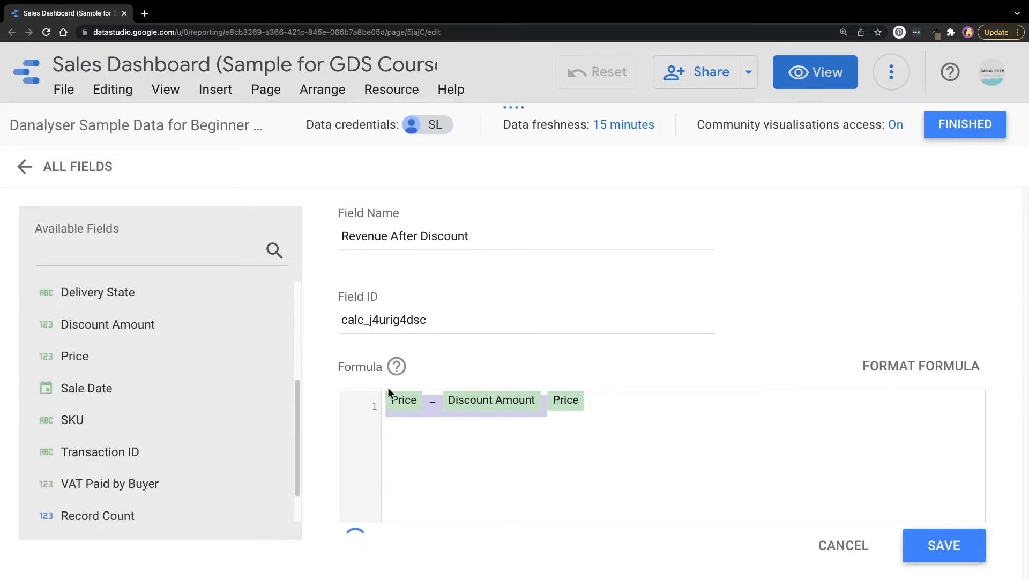
key(BackSpace)
text(-)
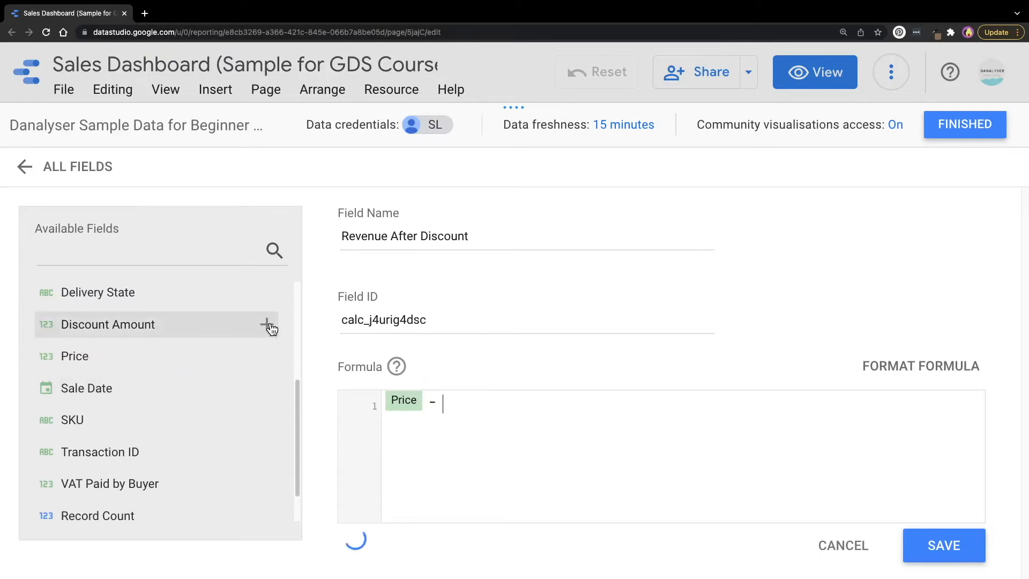
click(266, 325)
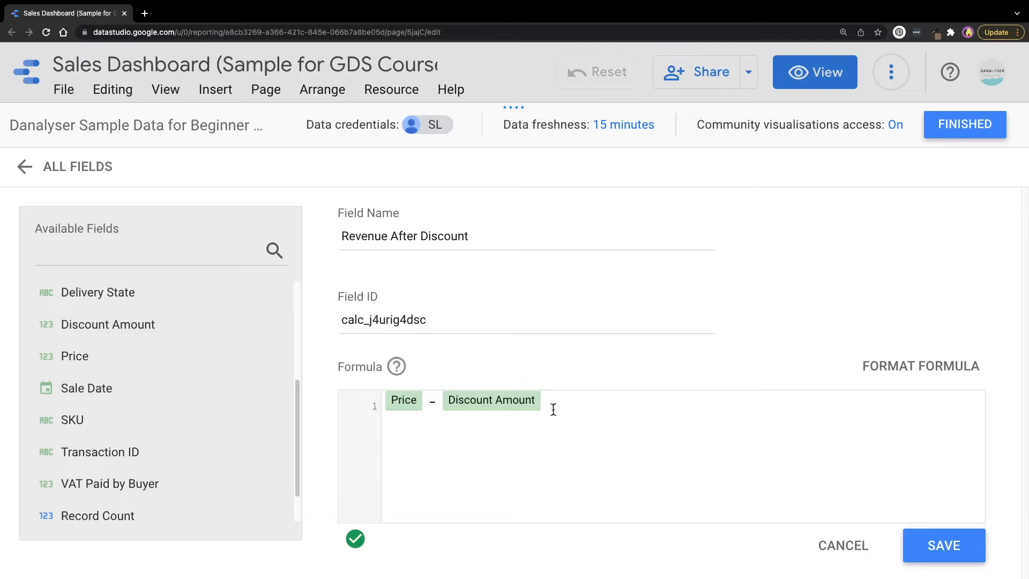
- Try appending the SKU field to the end of the formula and remove it again
drag(535, 404, 363, 416)
click(617, 420)
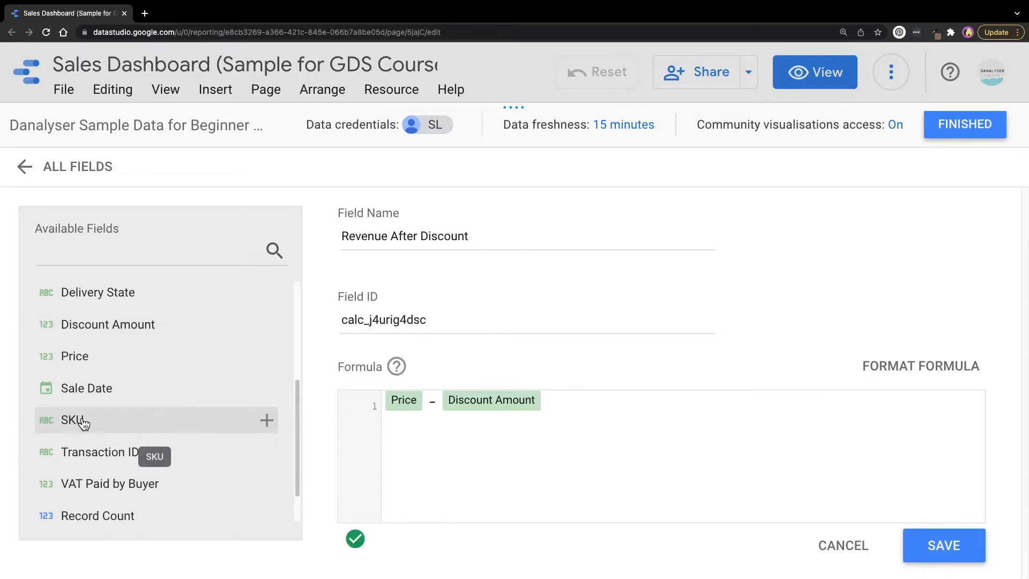
click(267, 421)
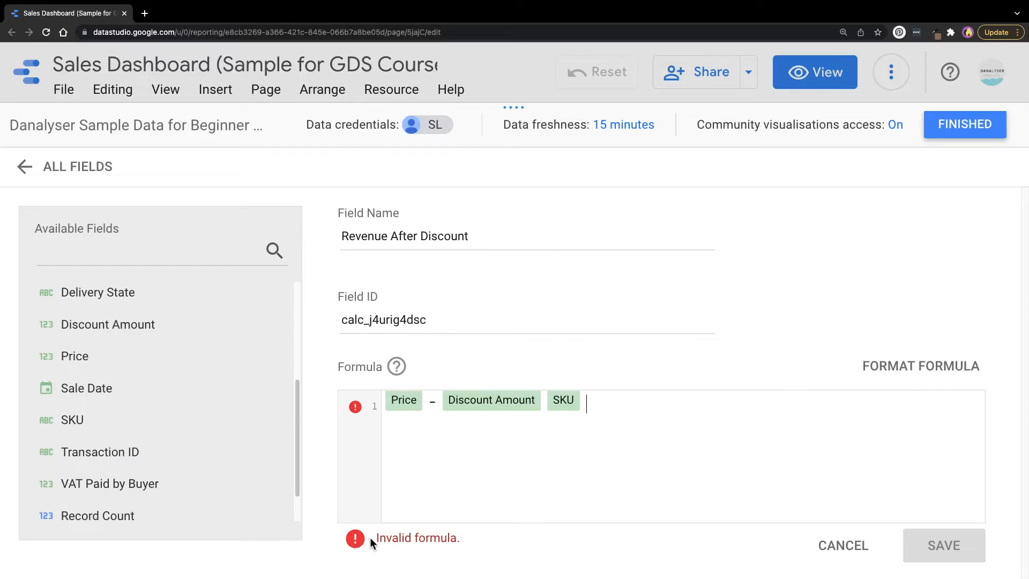
drag(376, 537, 459, 537)
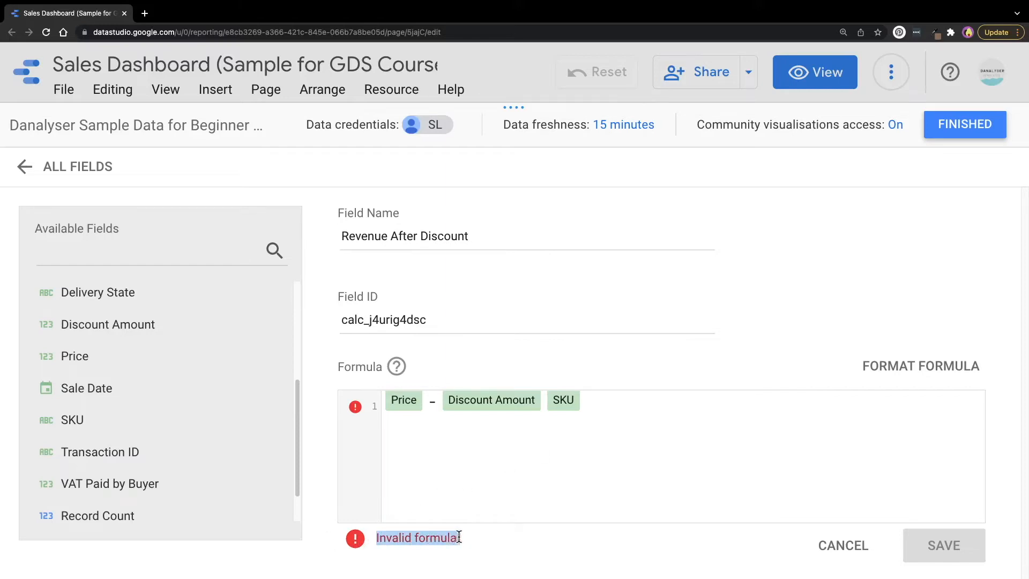
click(788, 303)
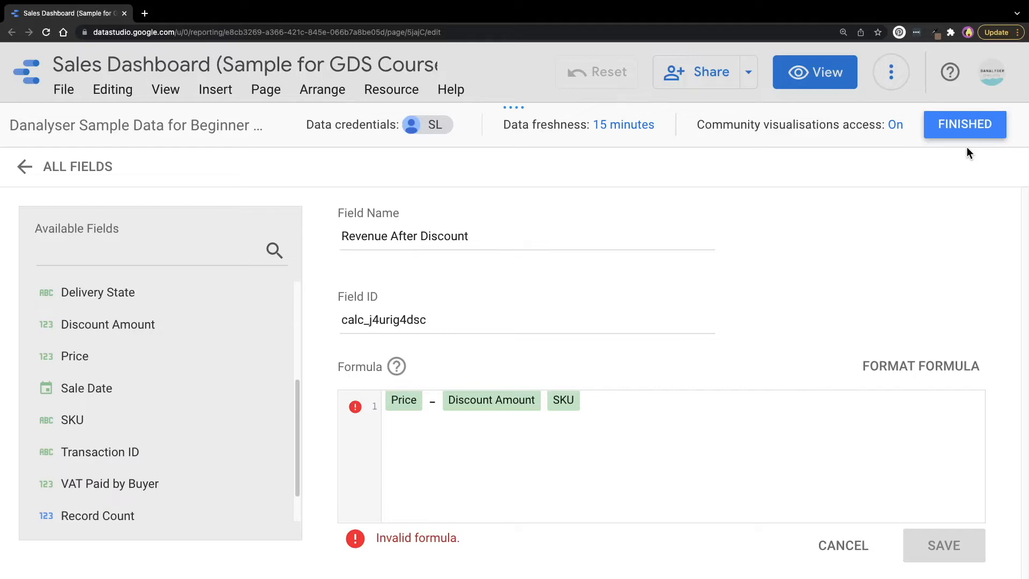
click(575, 407)
key(BackSpace)
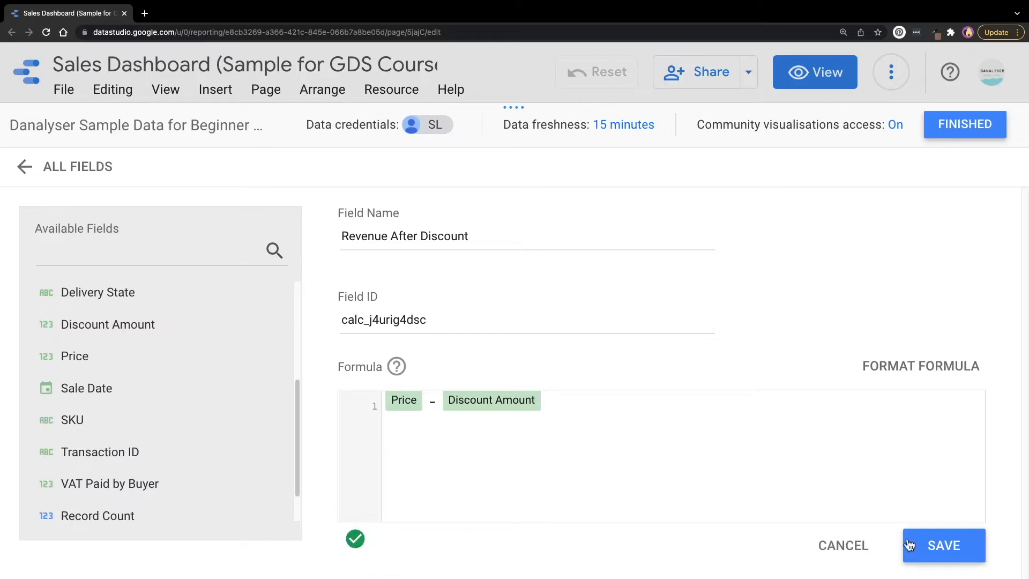
- Save the Revenue After Discount calculated field and finish editing the data source
click(941, 545)
click(944, 125)
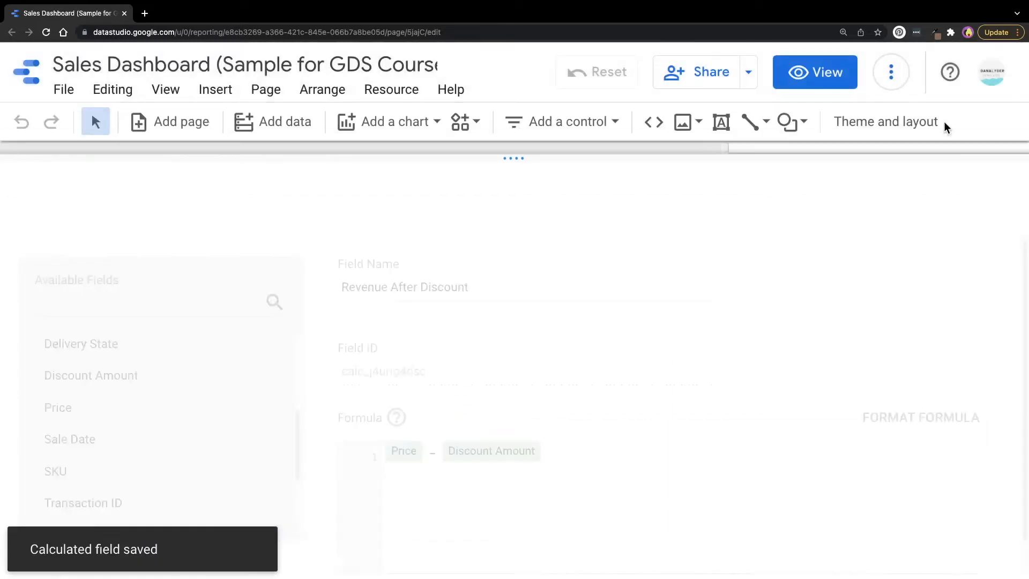
- Reopen the Revenue After Discount field to review its formula, and close the field editor
scroll(965, 407, down, 1)
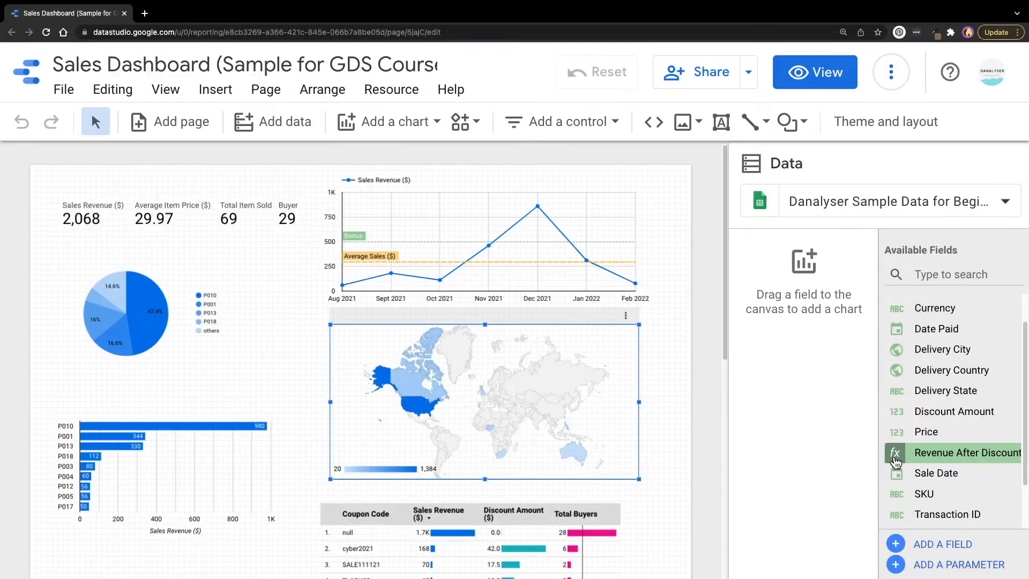
click(895, 461)
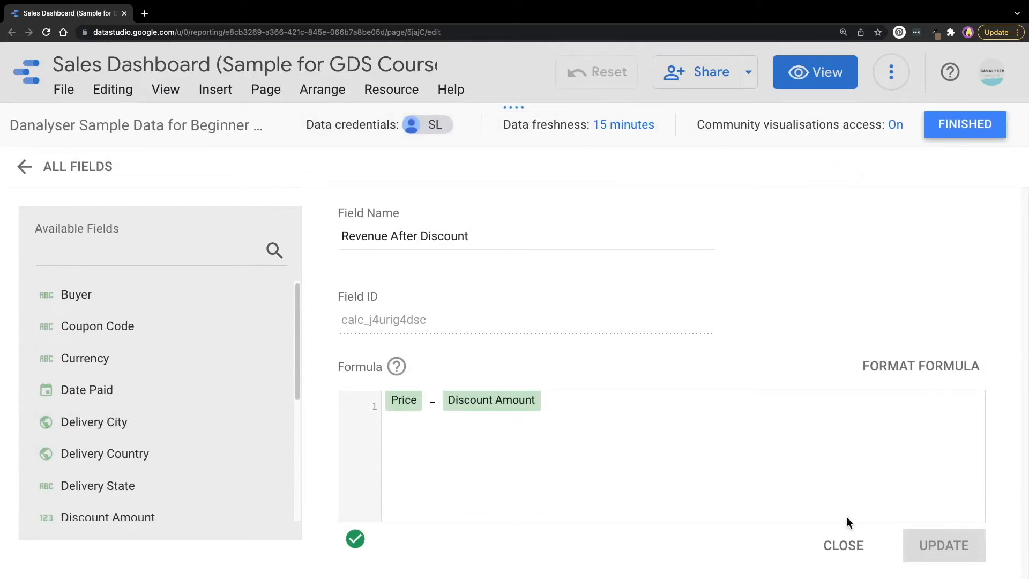
click(604, 406)
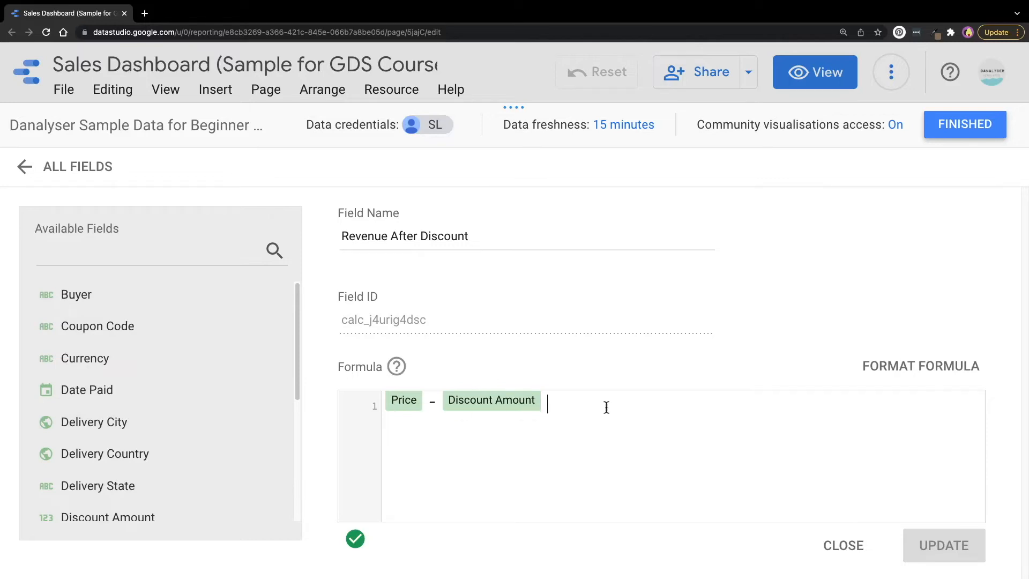
click(941, 131)
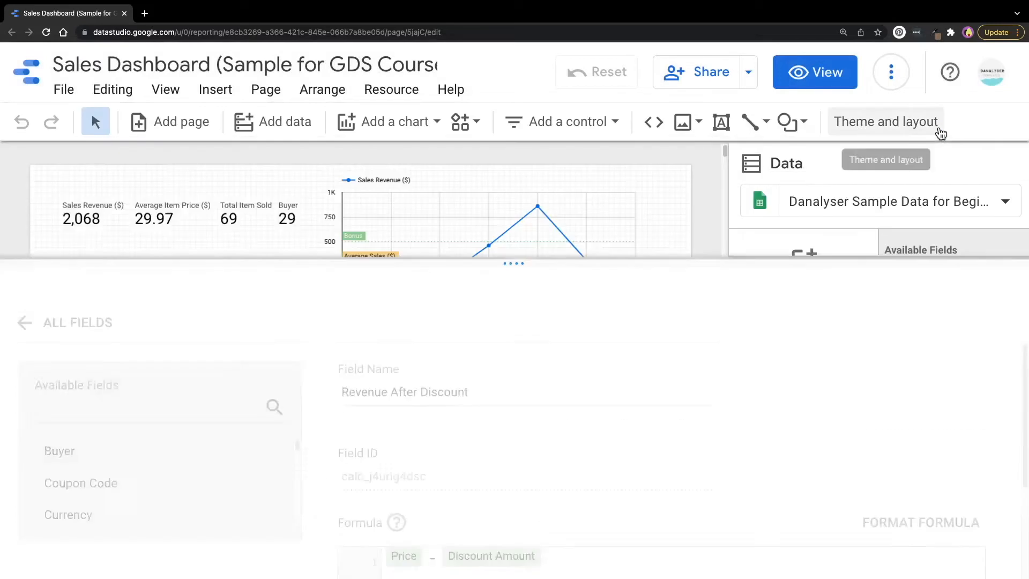
scroll(954, 459, down, 1)
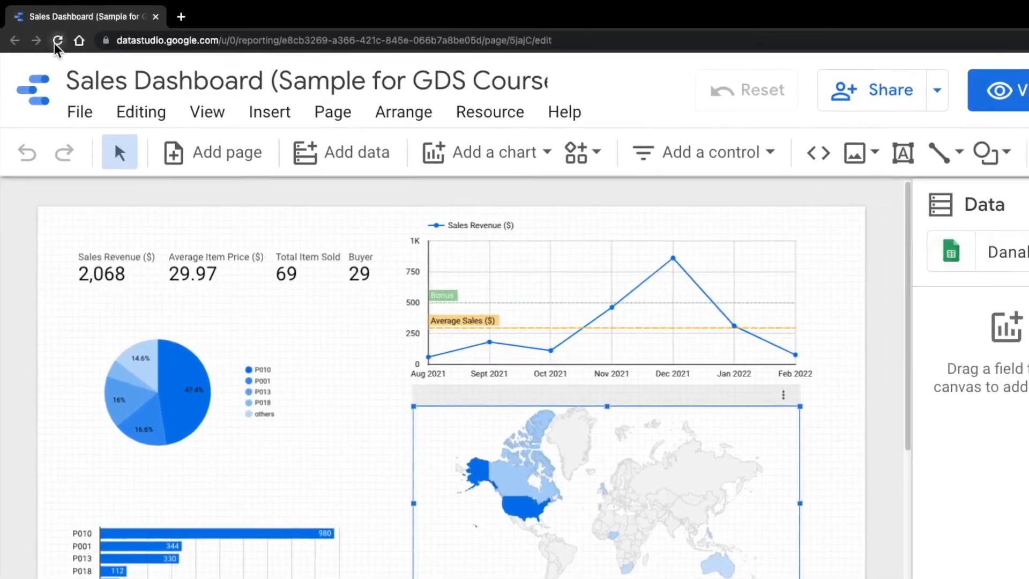
- Reload the report in the browser and add a new blank page to it
click(46, 33)
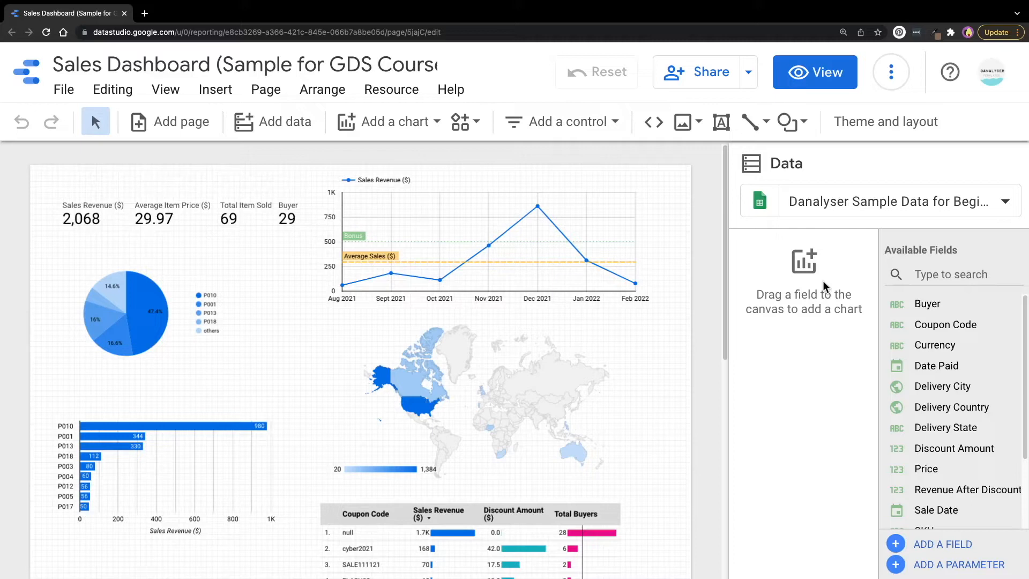
scroll(670, 308, down, 8)
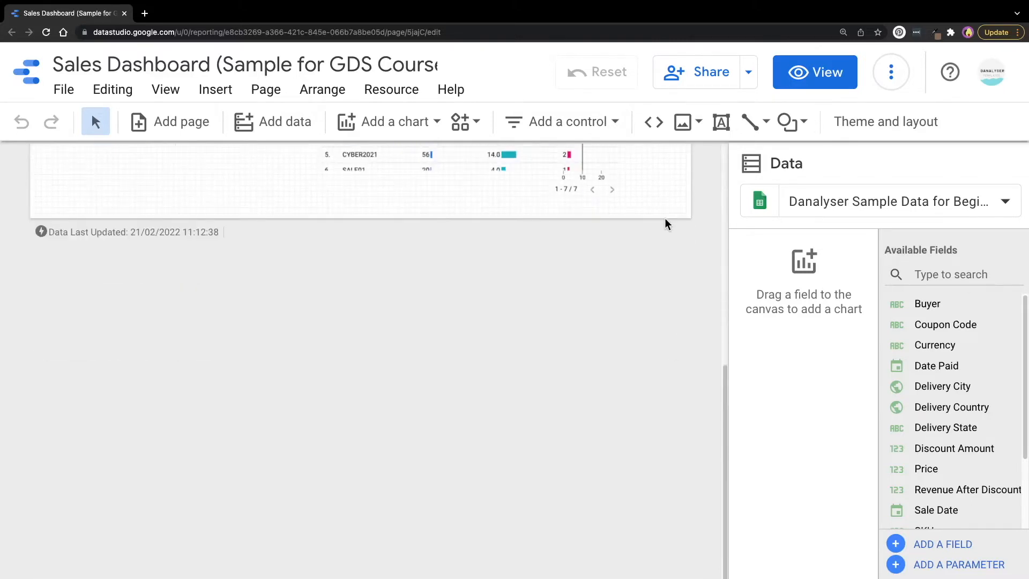
scroll(665, 223, up, 6)
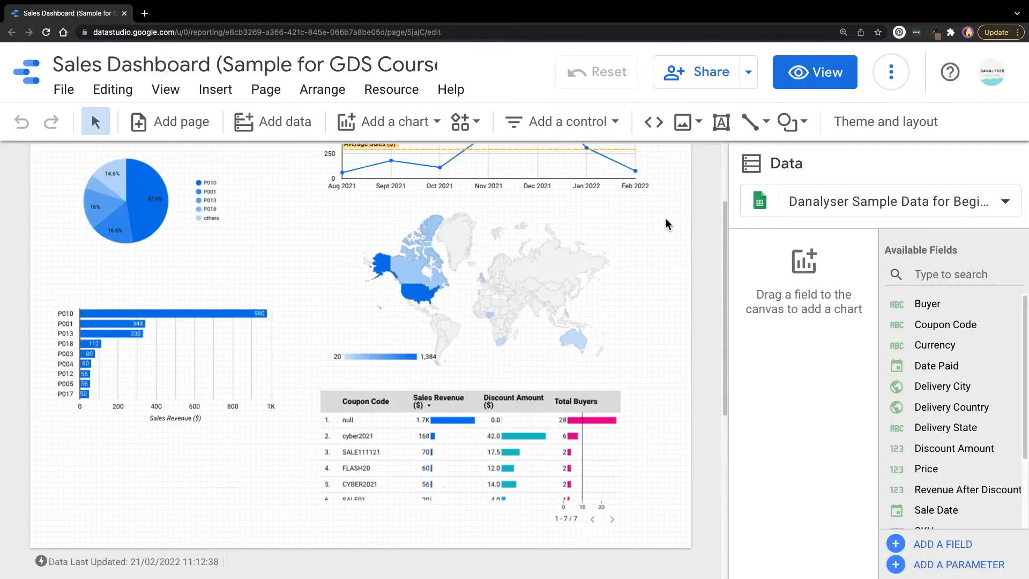
scroll(665, 220, up, 2)
click(142, 126)
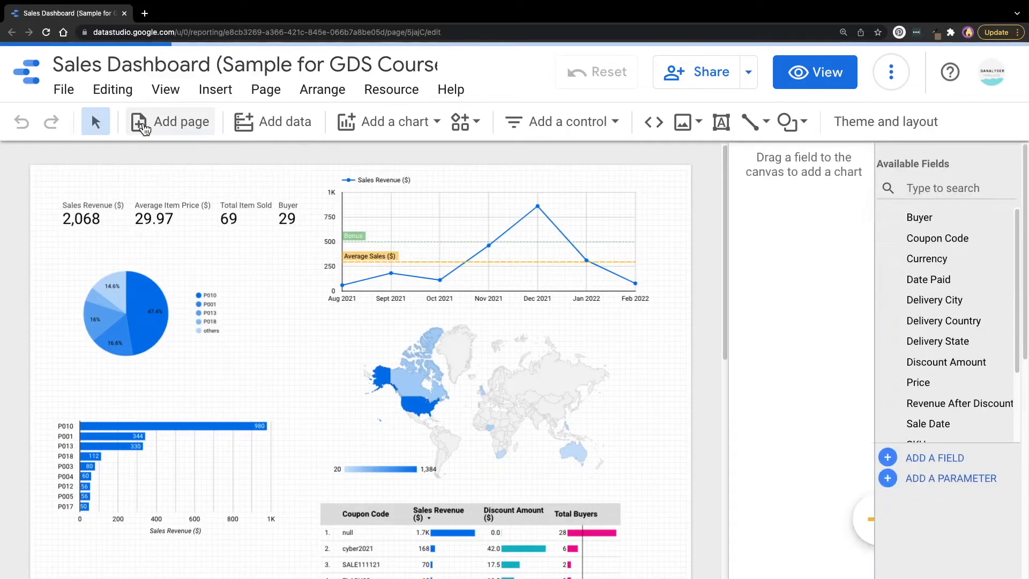
click(464, 338)
- Insert a table chart in the upper-left area of the new report page
scroll(976, 346, down, 2)
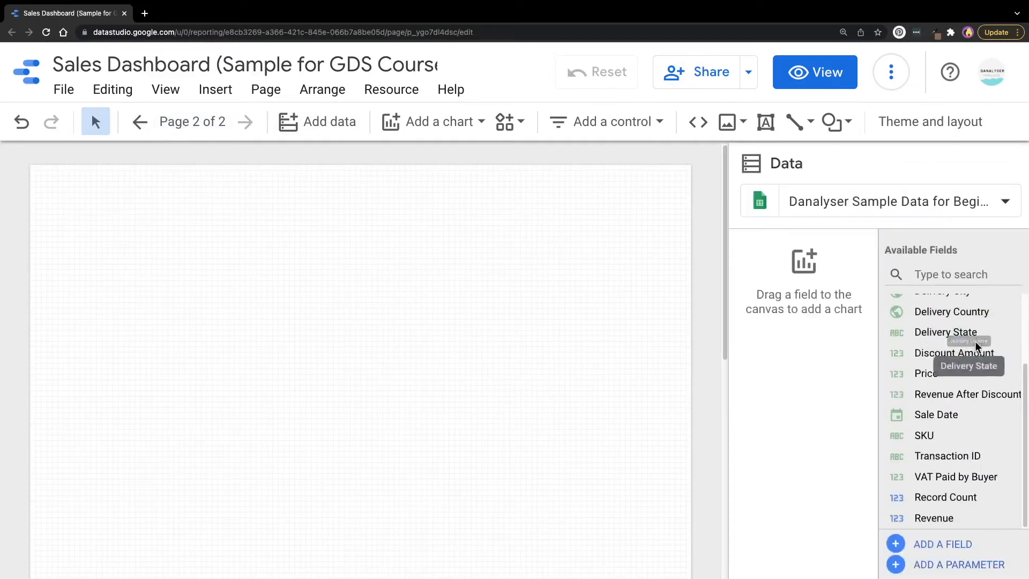
click(413, 122)
click(404, 179)
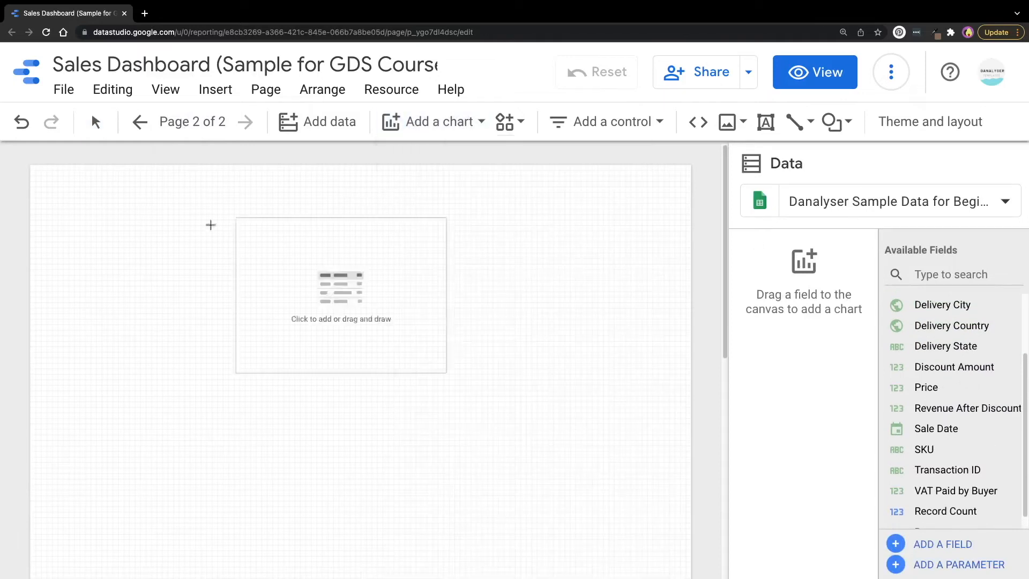
click(141, 232)
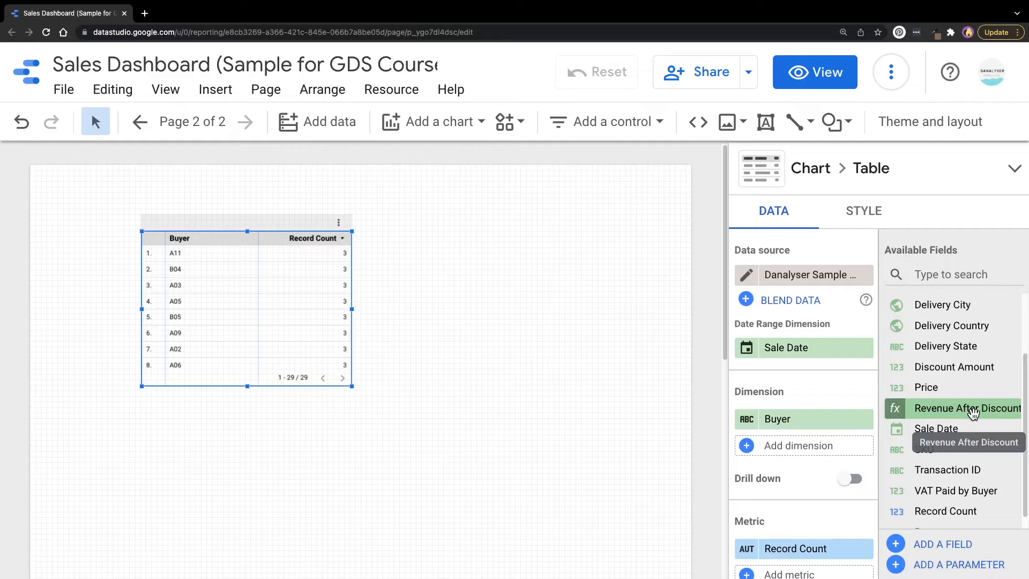
- Set the table's dimension to Transaction ID and its metrics to Price followed by Revenue After Discount
drag(973, 413, 849, 493)
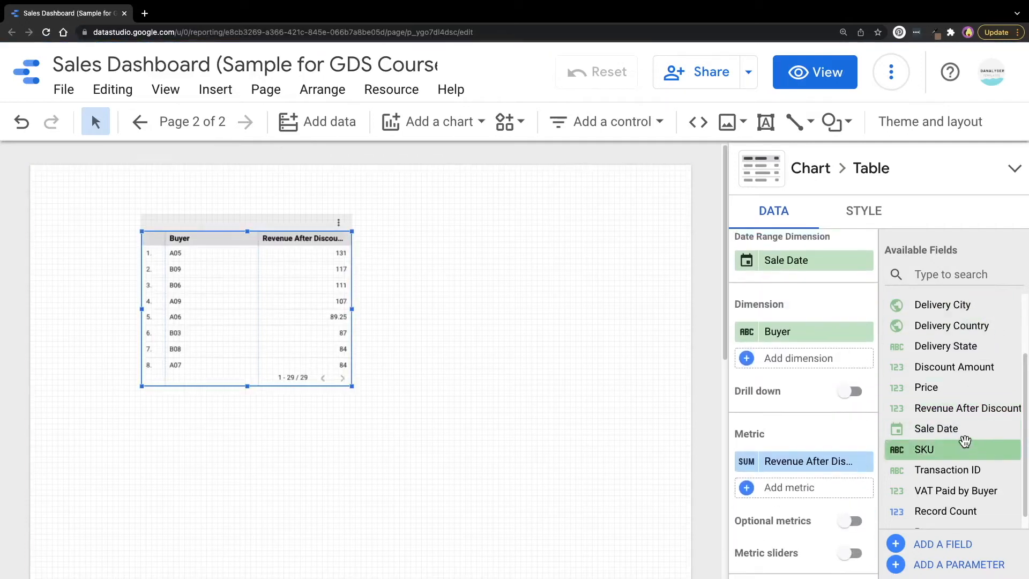
drag(959, 470, 812, 332)
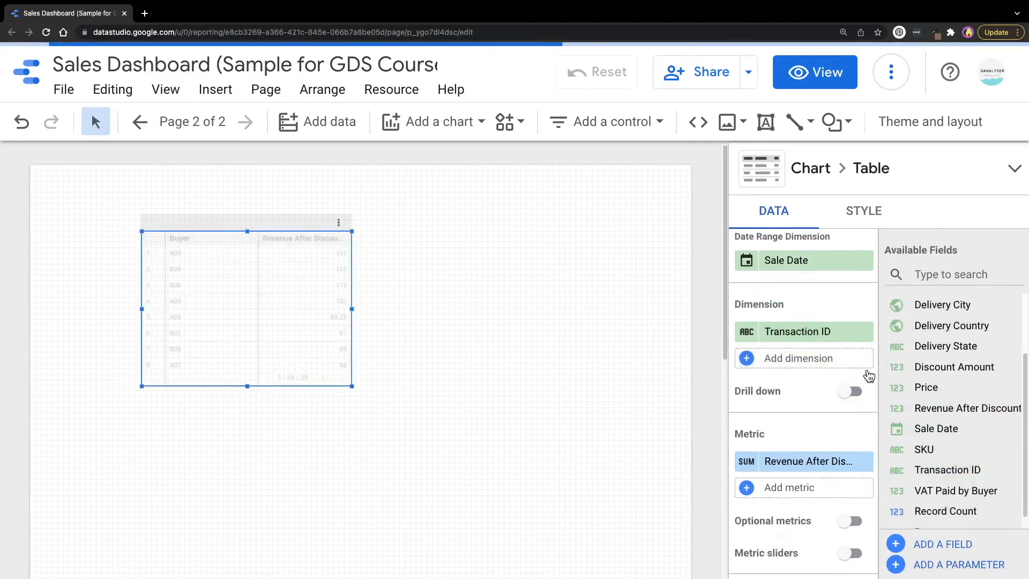
scroll(948, 375, down, 1)
drag(930, 373, 796, 456)
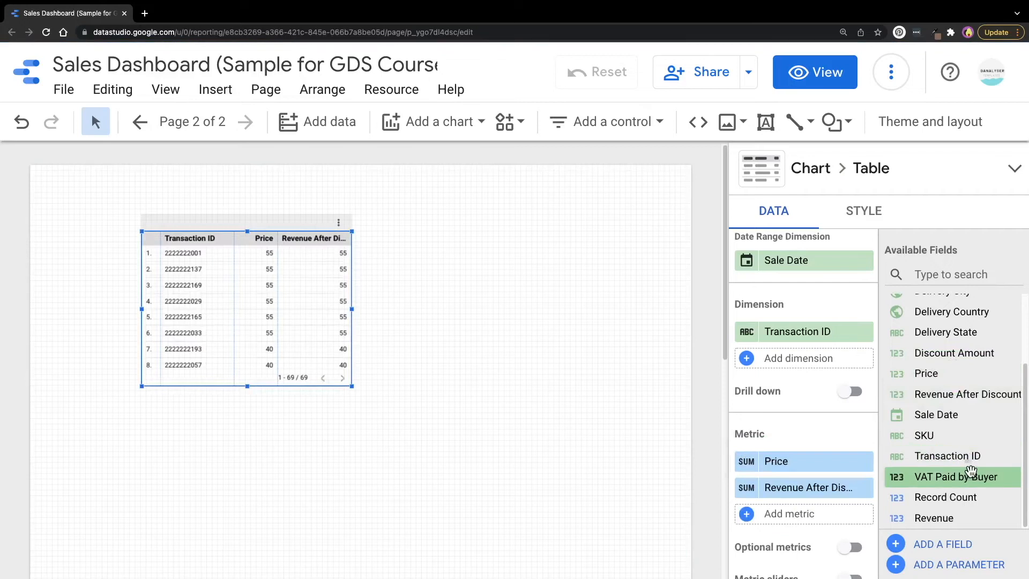
- Add Discount Amount as a table metric between Price and Revenue After Discount, and turn on the summary row
scroll(964, 423, up, 3)
drag(959, 429, 810, 479)
scroll(816, 402, down, 5)
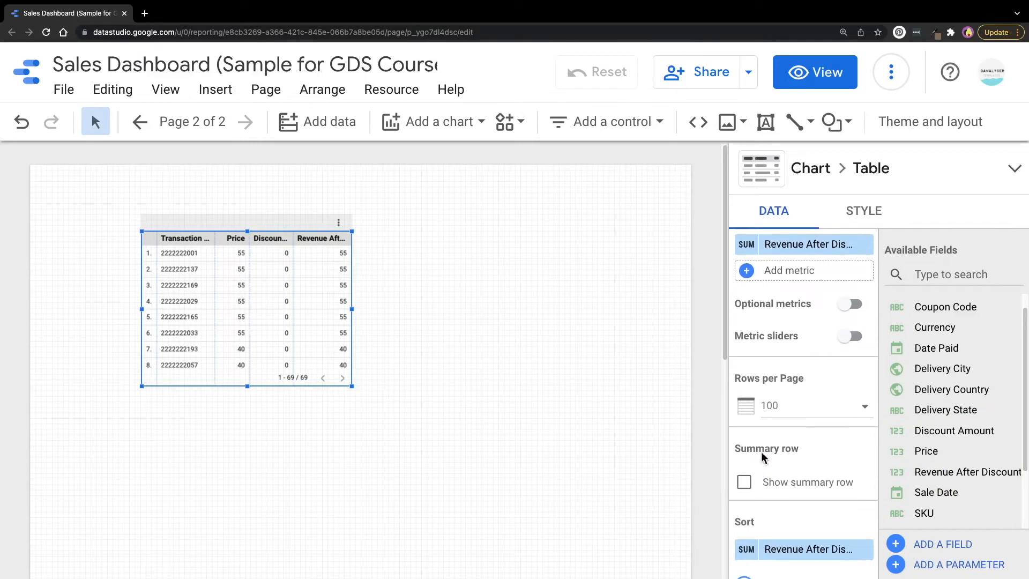
click(799, 482)
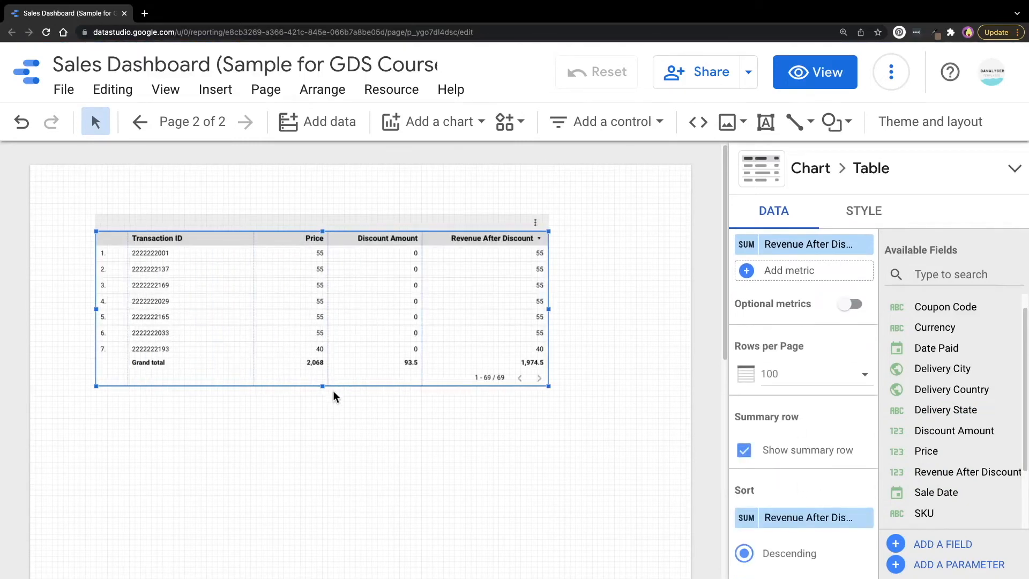
- Enlarge the table downward to fit about 13 rows, and sort it by Discount Amount in descending order
drag(322, 383, 322, 480)
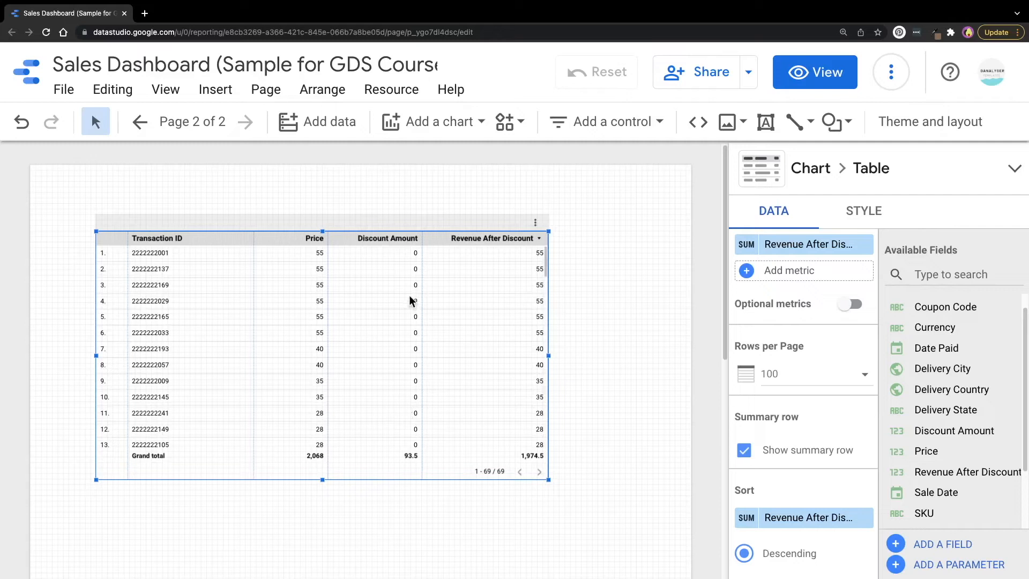
click(399, 243)
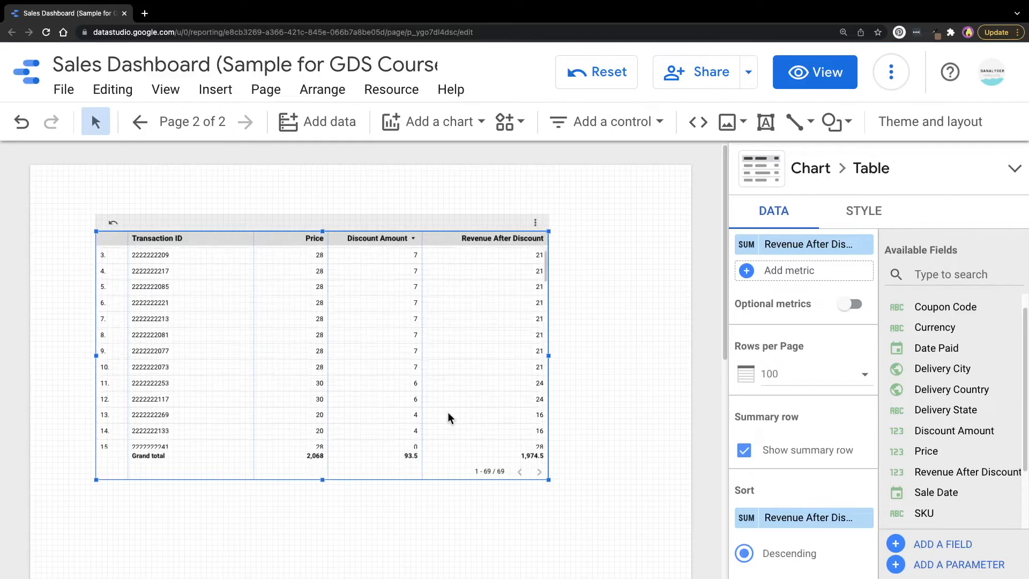
- Calculate 35-8.75 in Spotlight to check the first row's Revenue After Discount value
key(super+space)
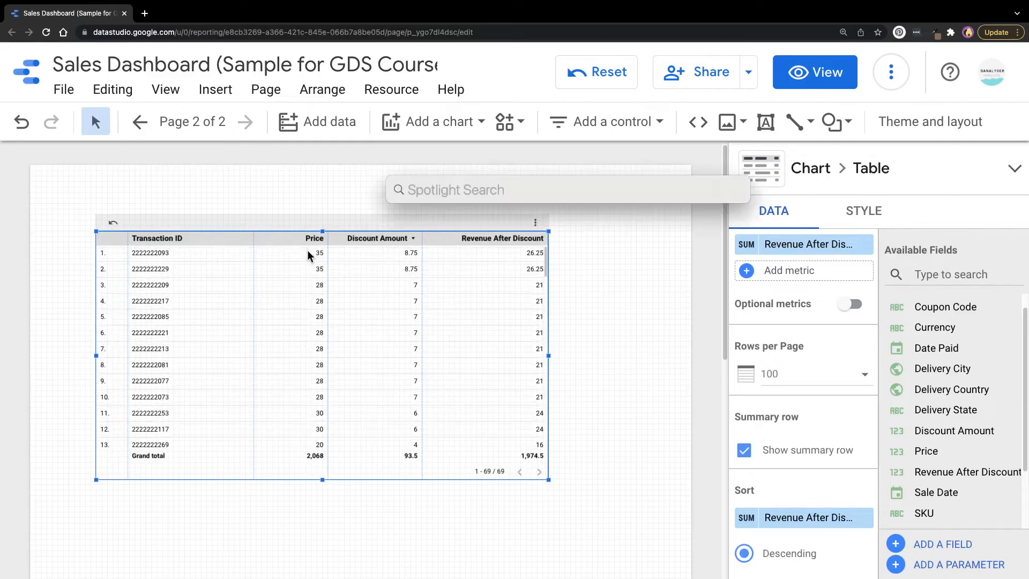
text(35-)
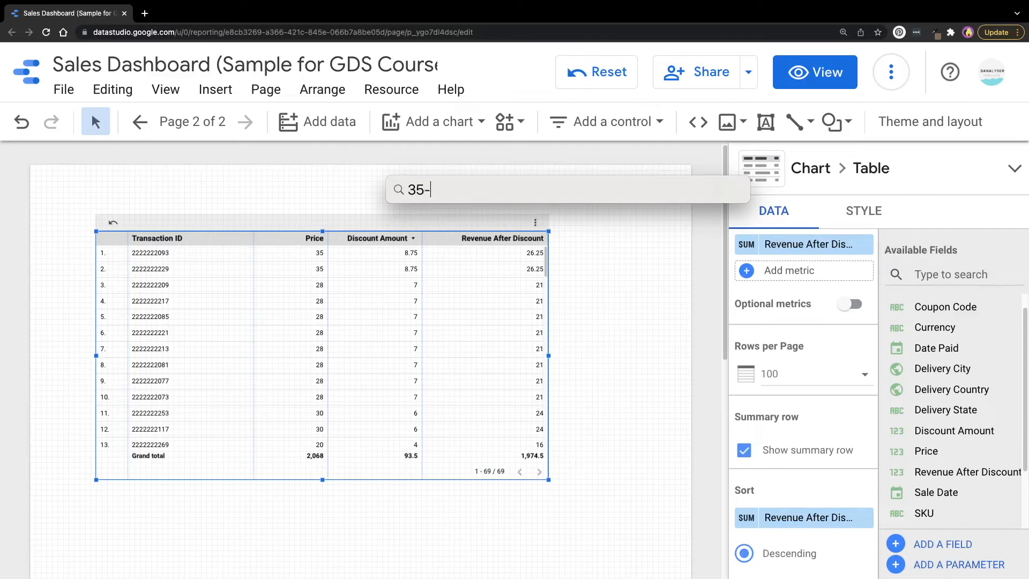
text(8.75)
drag(427, 173, 393, 296)
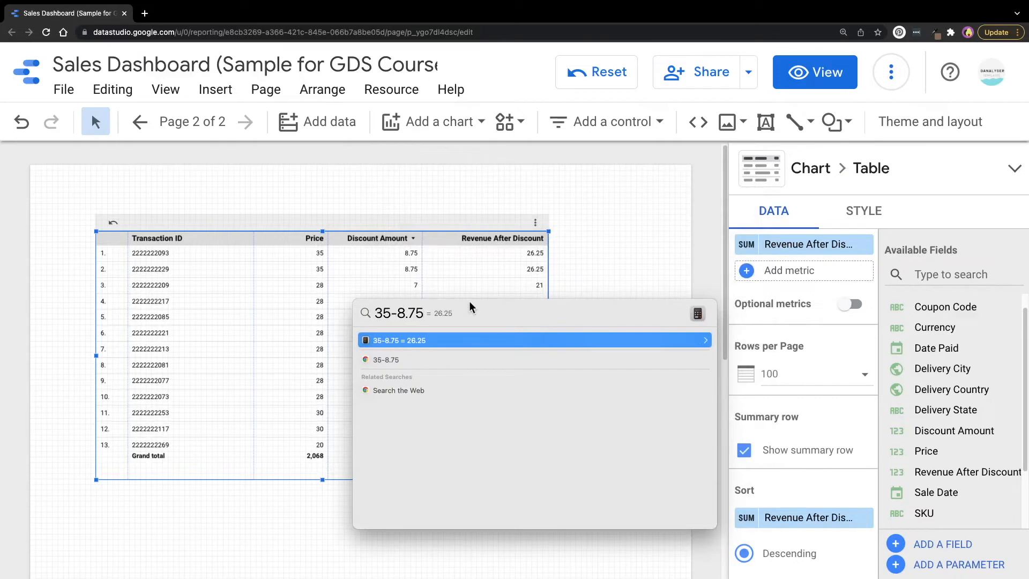
drag(432, 314, 546, 229)
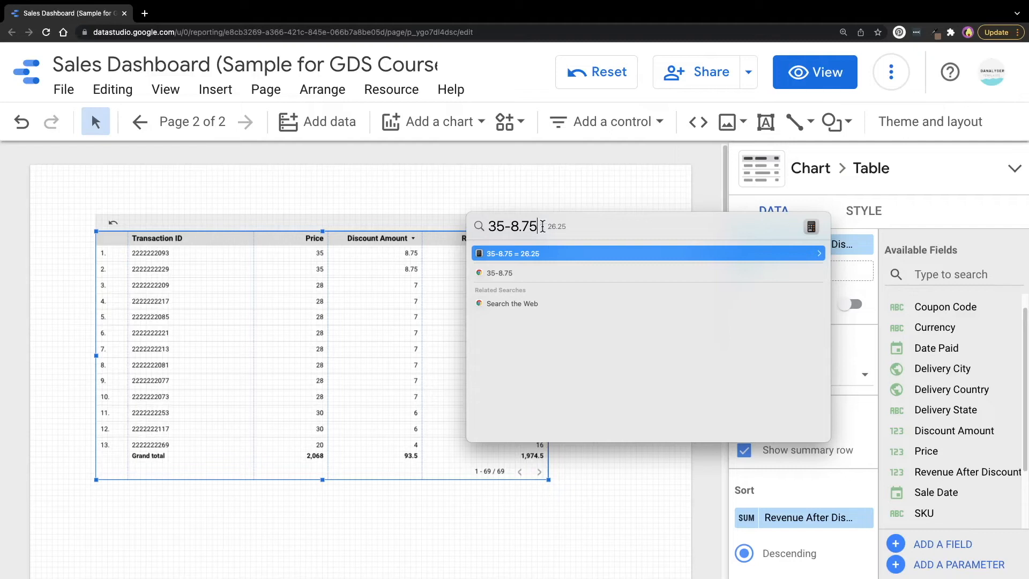
- Calculate 2068 - 93.5 to check the table's grand total for Revenue After Discount, and close Spotlight
key(super+a)
text(29)
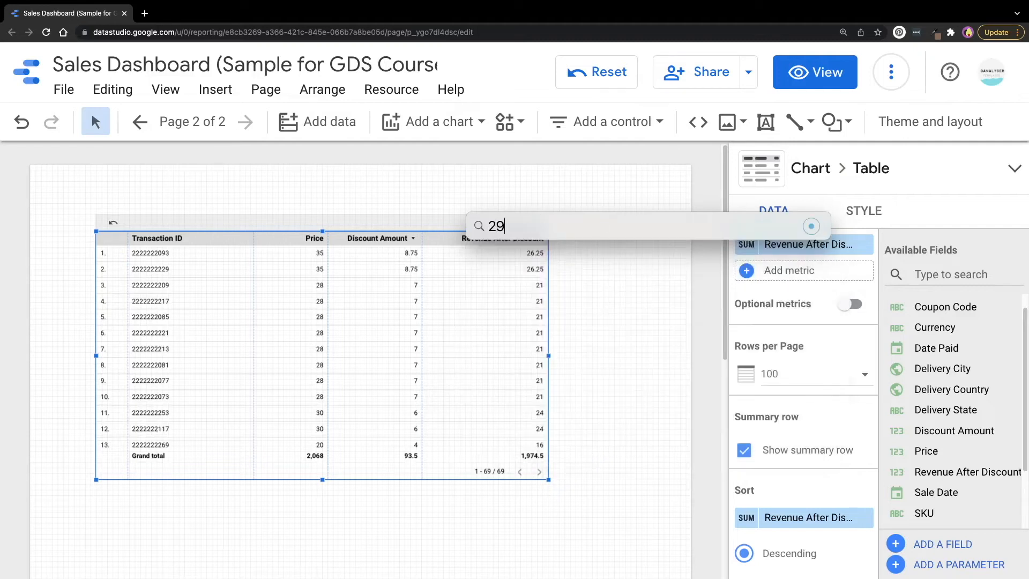
key(BackSpace)
text(068 )
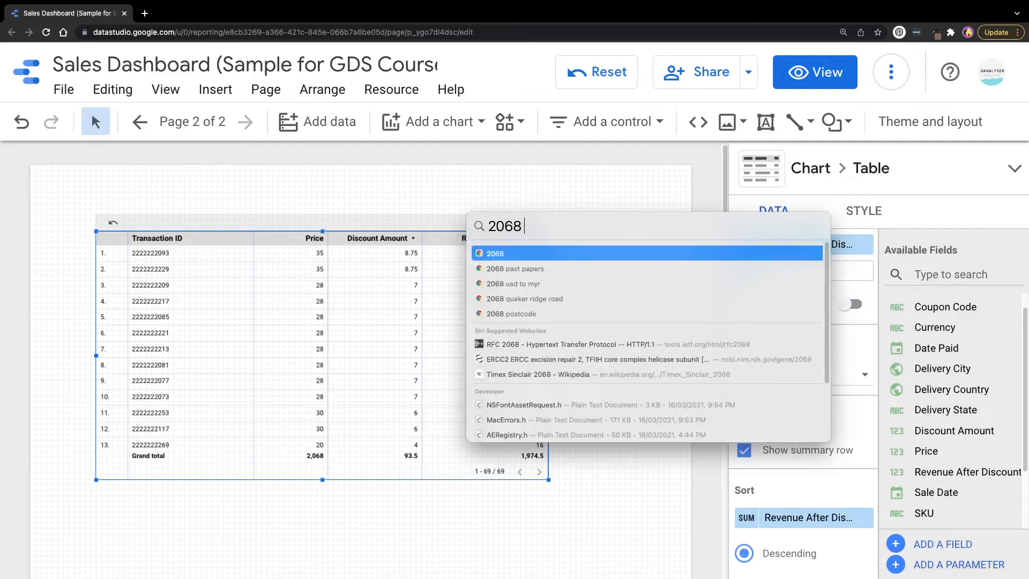
text(- 93.5)
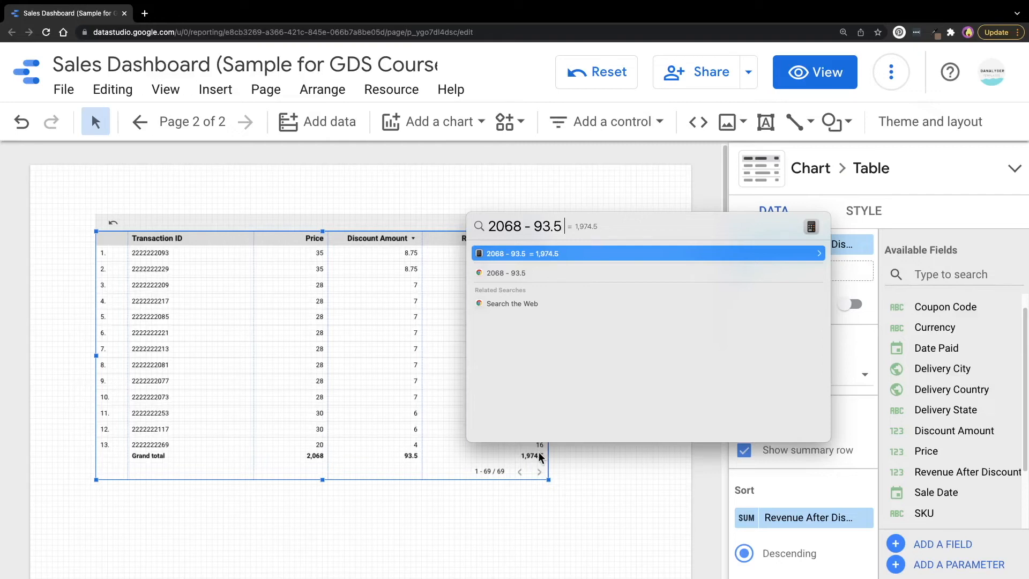
key(super+a)
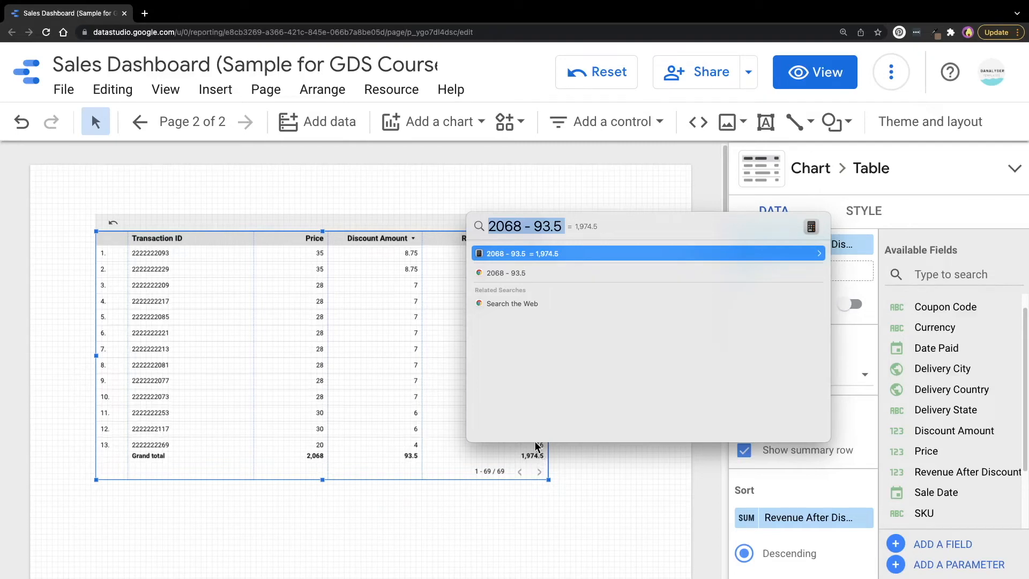
key(Escape)
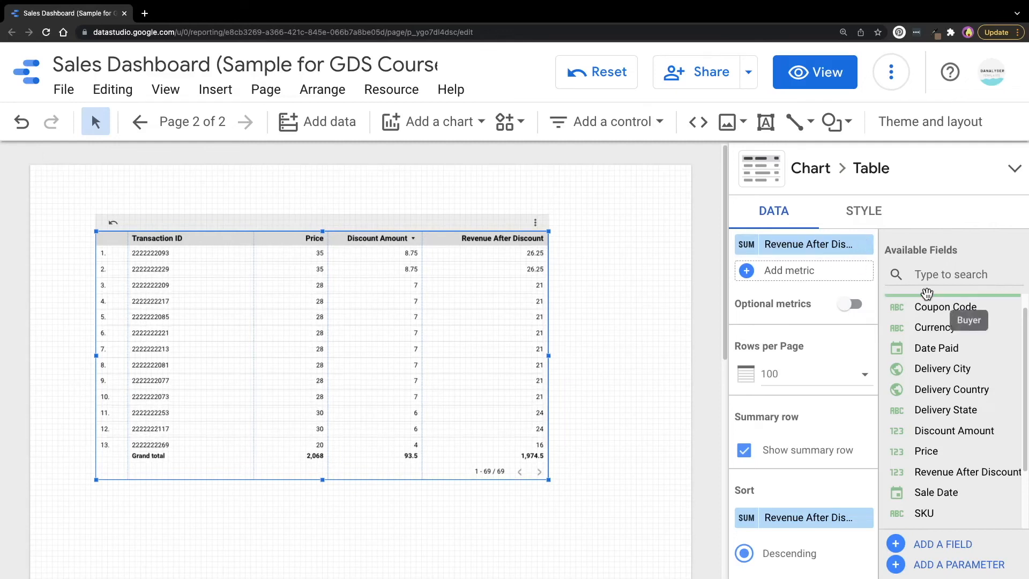
- Create and save a calculated field named Sales Revenue with the formula SUM(Price), and close the field editor
scroll(911, 472, down, 2)
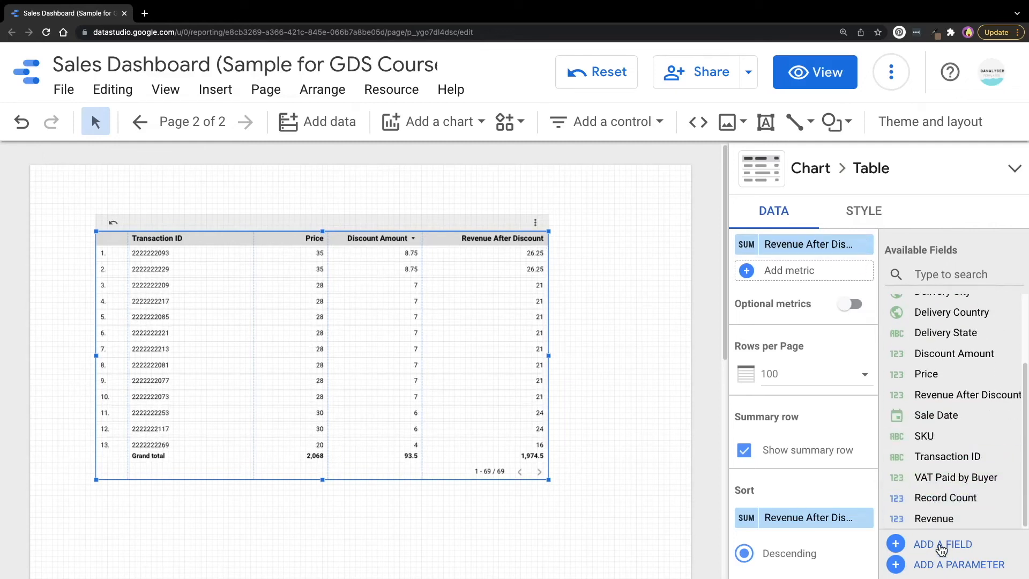
click(941, 545)
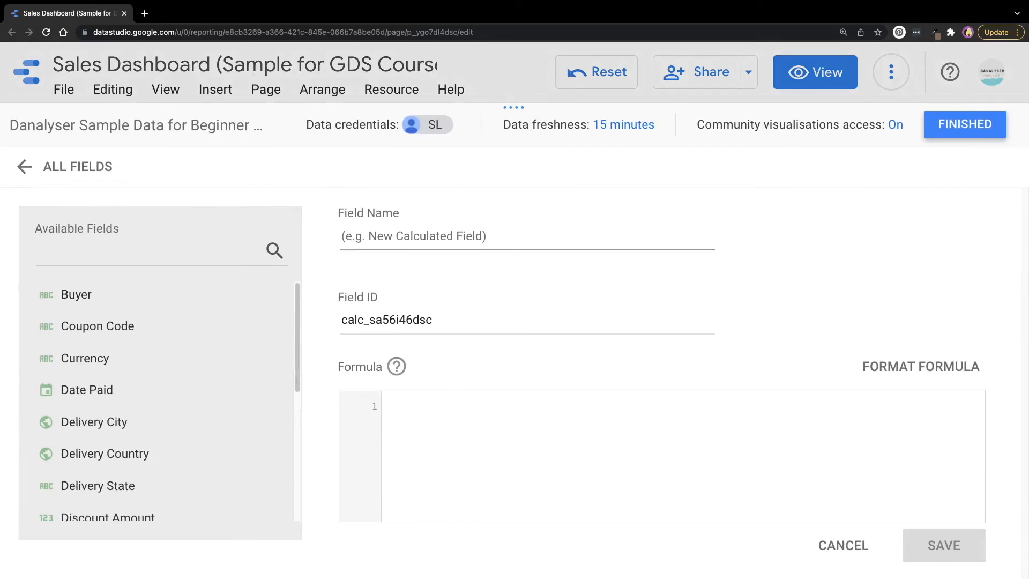
text(Sales Revenue)
click(546, 417)
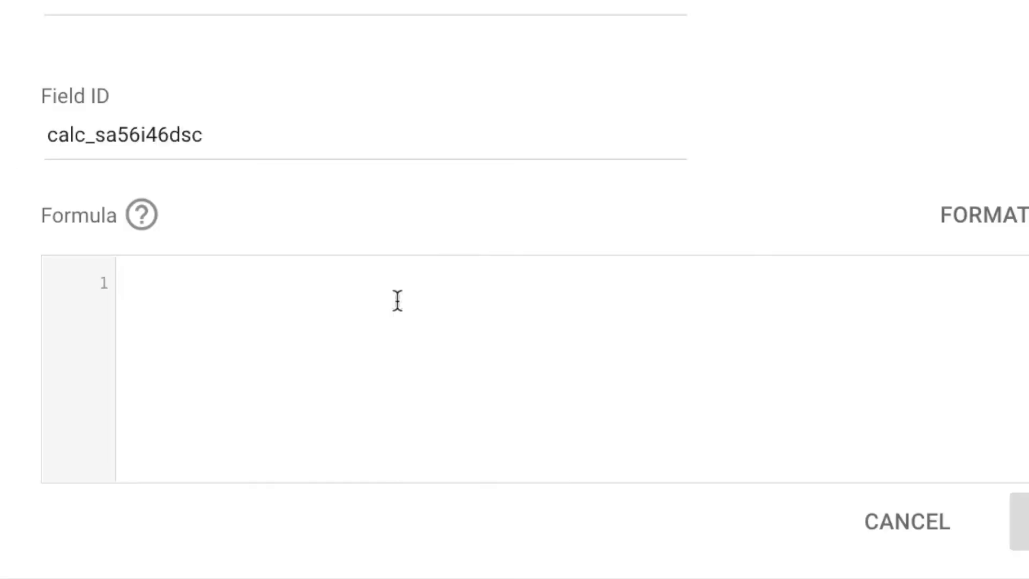
text(SUM)
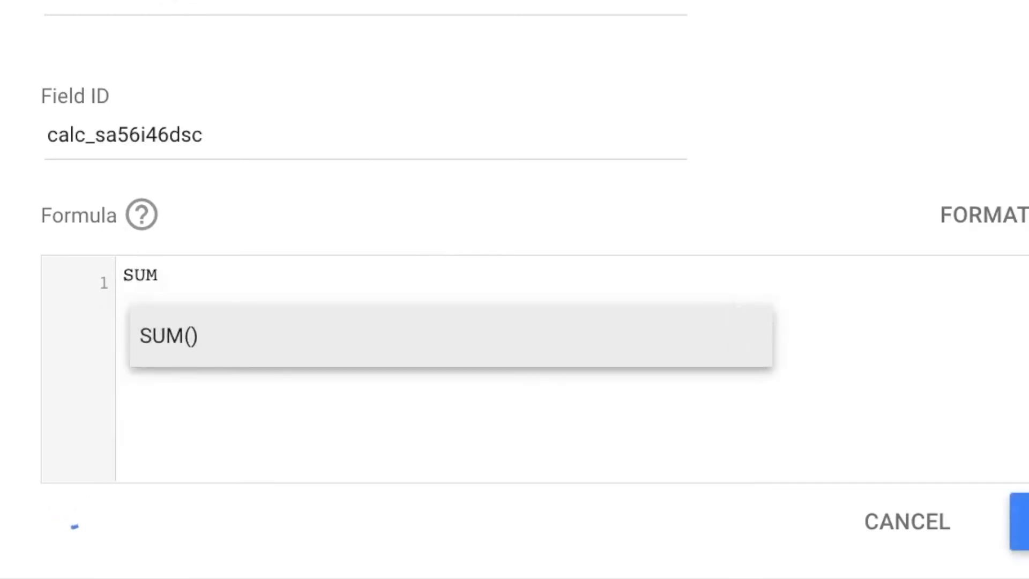
key(Return)
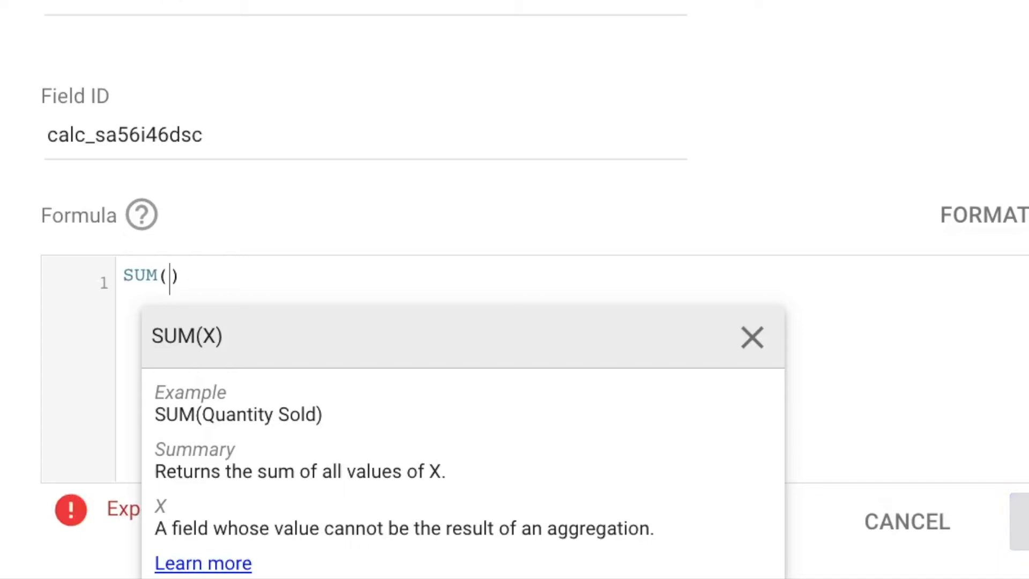
text(Price)
key(Return)
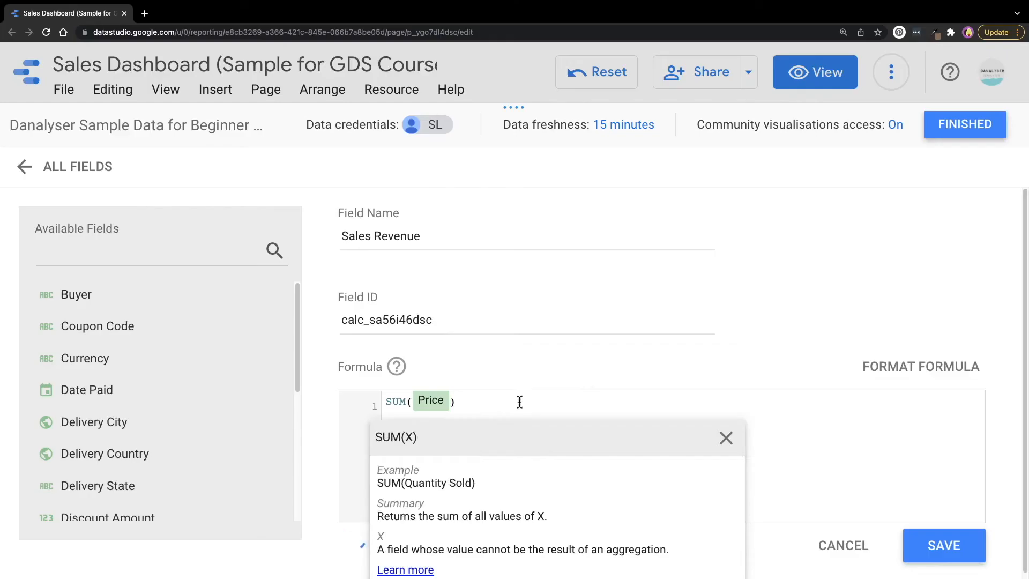
click(354, 275)
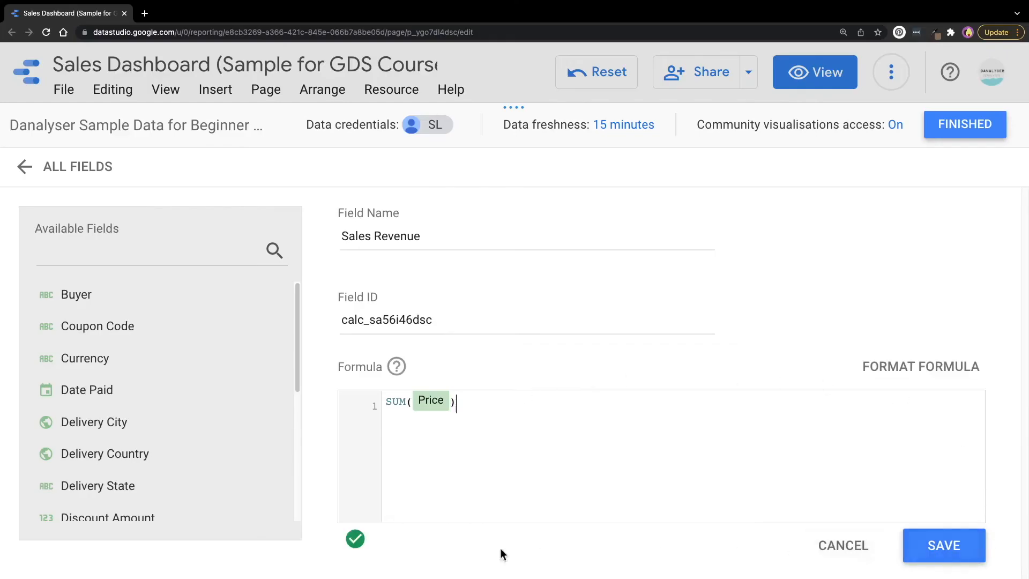
click(984, 544)
click(963, 124)
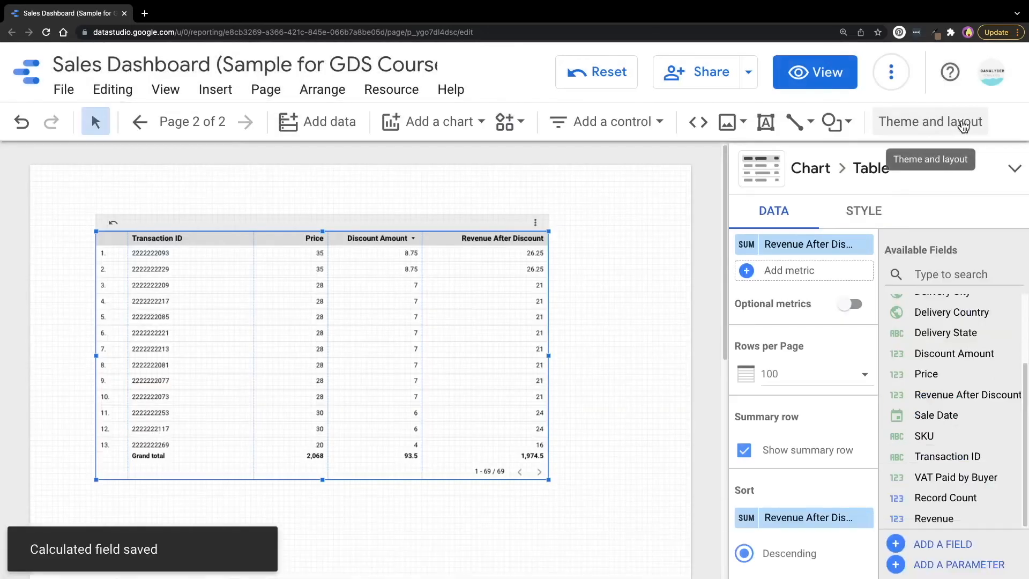
- Place a Sales Revenue scorecard above the table, moving the table down to make room for it
scroll(988, 408, down, 3)
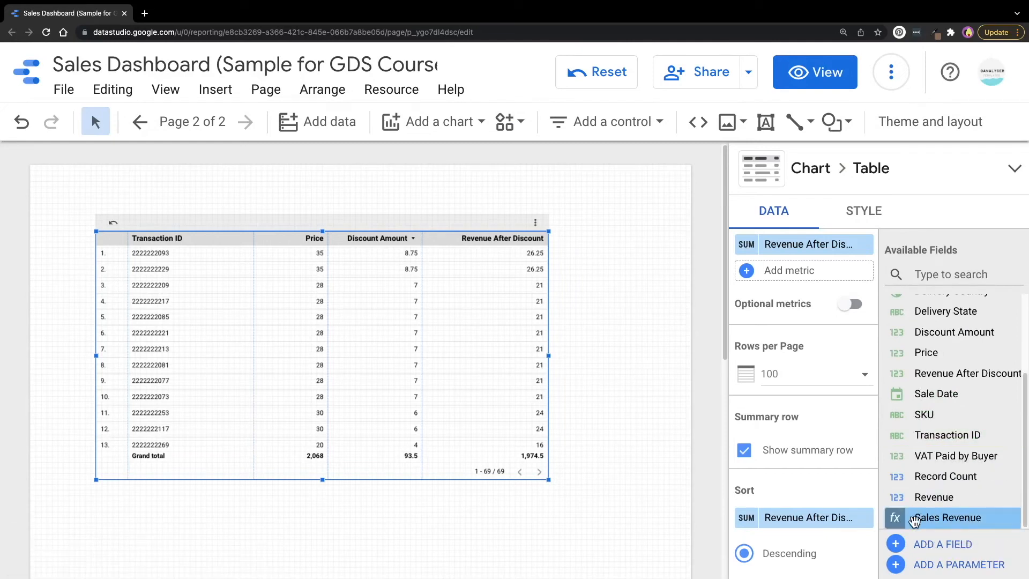
drag(955, 520, 352, 182)
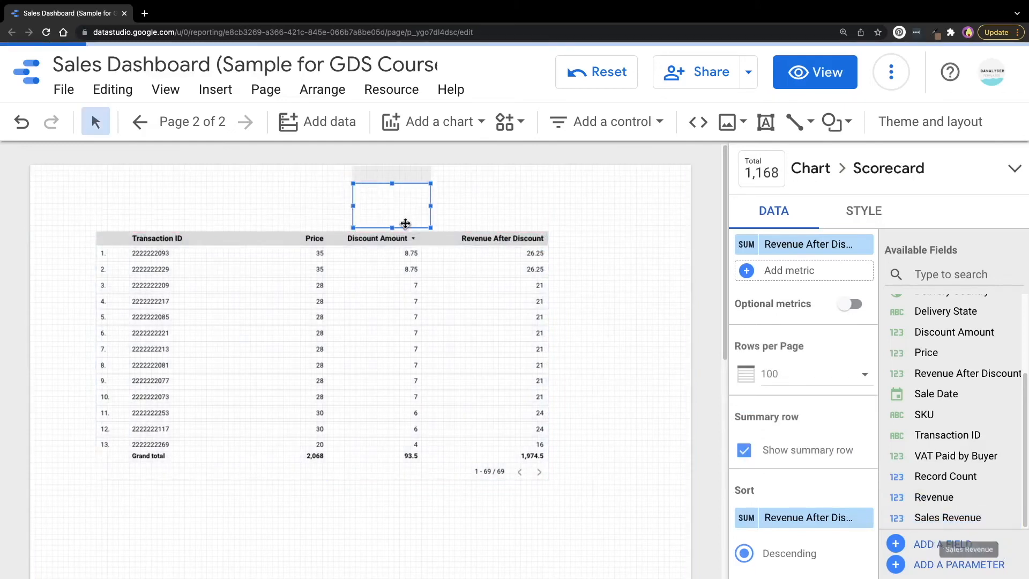
drag(420, 301, 425, 349)
drag(402, 206, 242, 223)
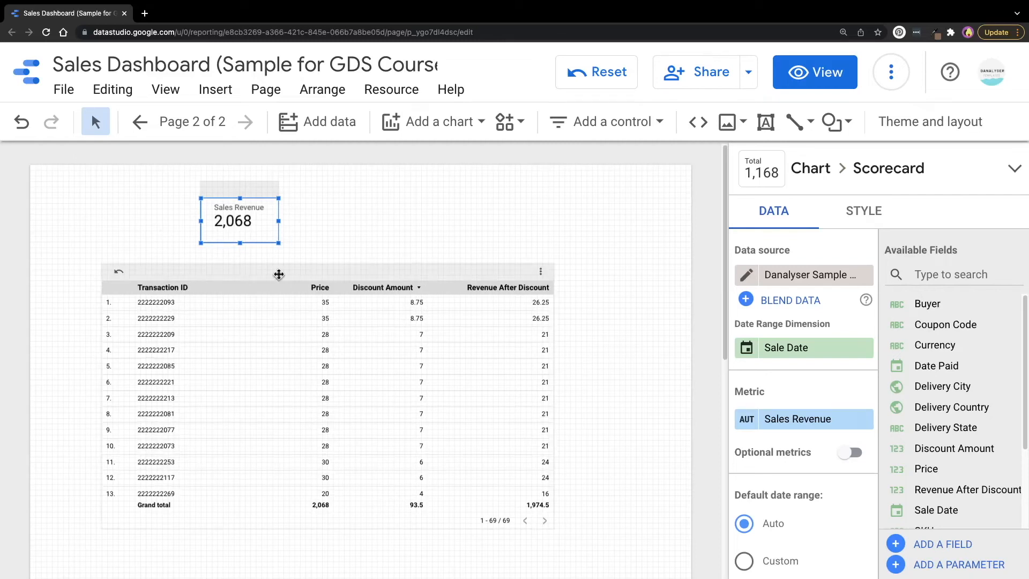
- Add Sales Revenue as the table's first metric and widen its column to show the full header
click(411, 378)
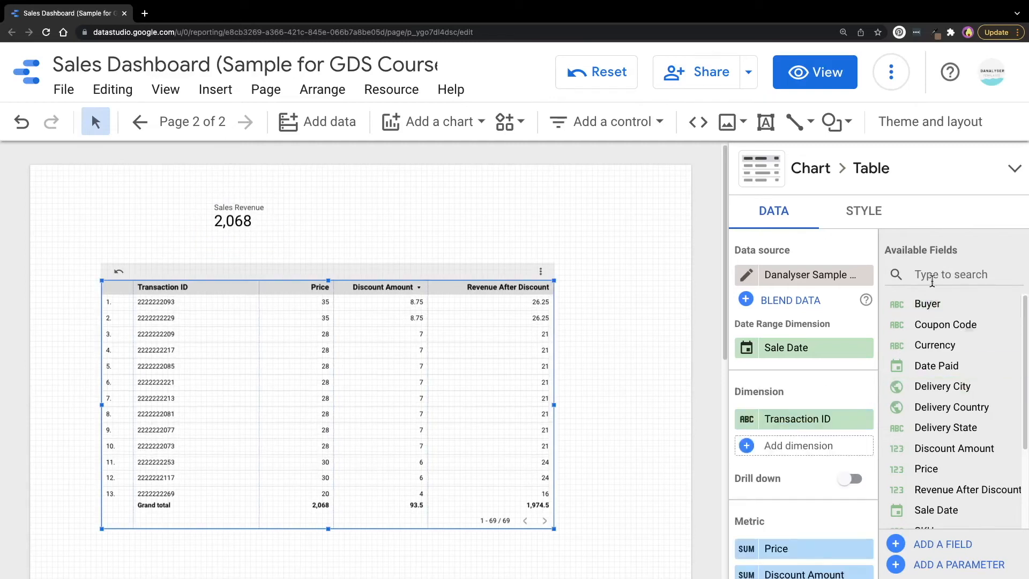
scroll(953, 453, down, 3)
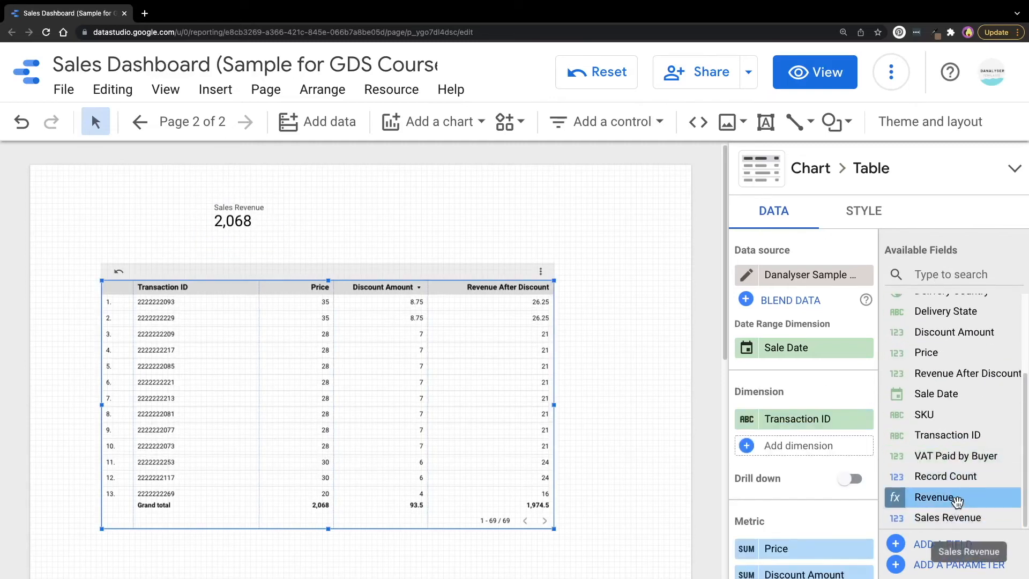
drag(958, 514, 819, 523)
scroll(822, 503, down, 3)
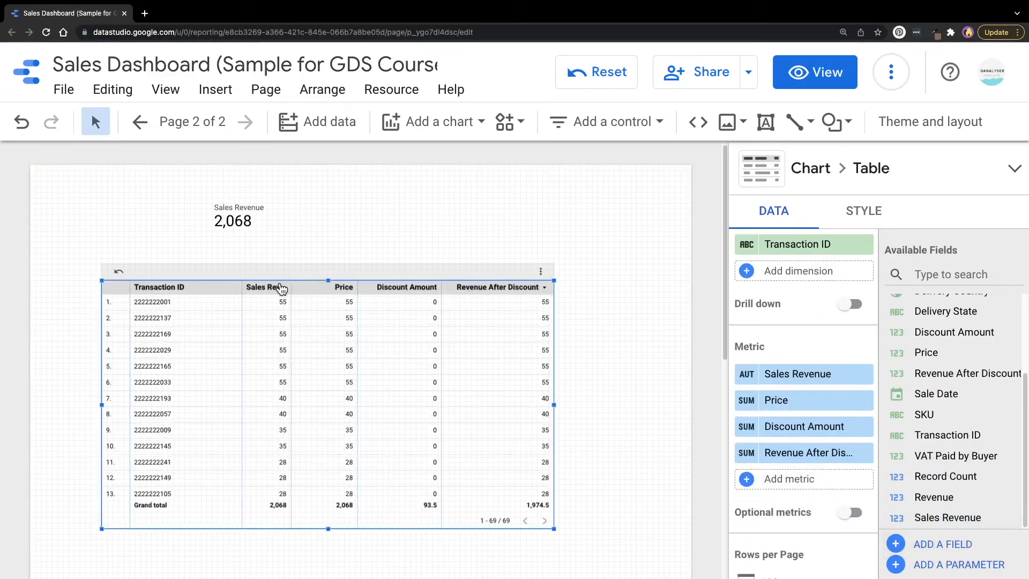
drag(291, 288, 316, 287)
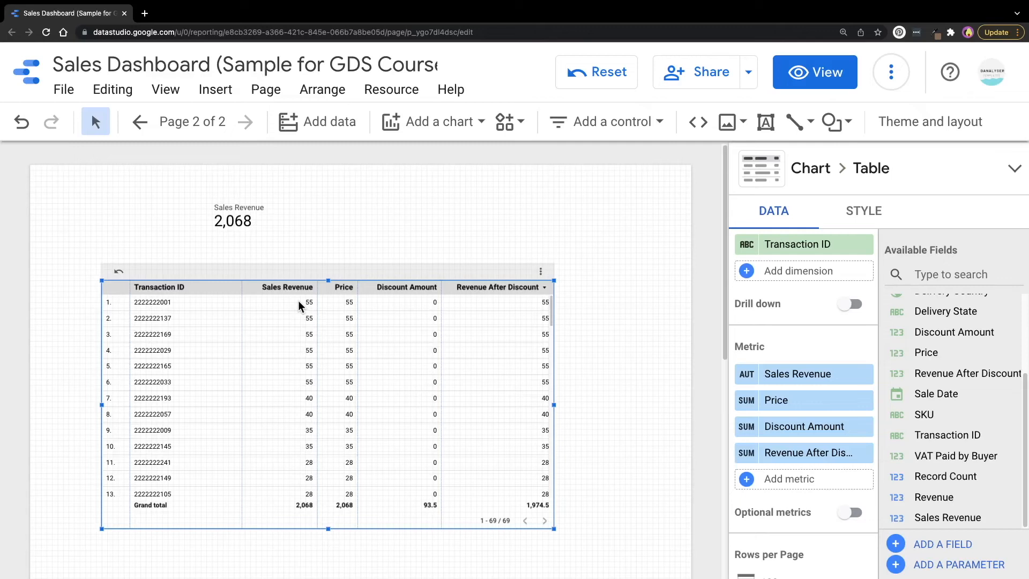
- Go to the report's first page and select the Coupon Code table
click(141, 121)
scroll(638, 245, down, 4)
drag(453, 436, 423, 369)
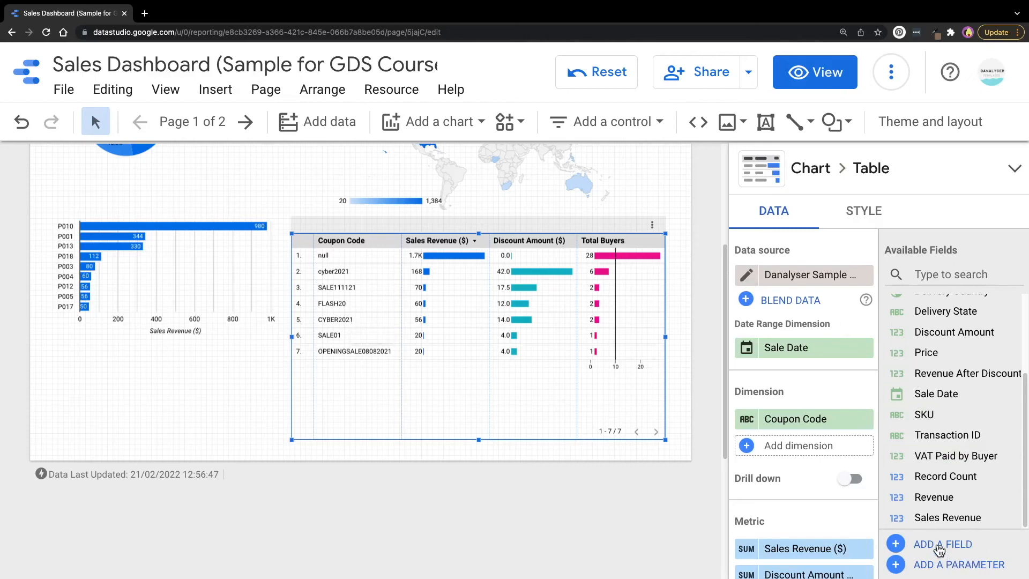
- Create and save a calculated field named Promo Code (Cleaned) with the formula UPPER(Coupon Code), and close the field editor
click(939, 546)
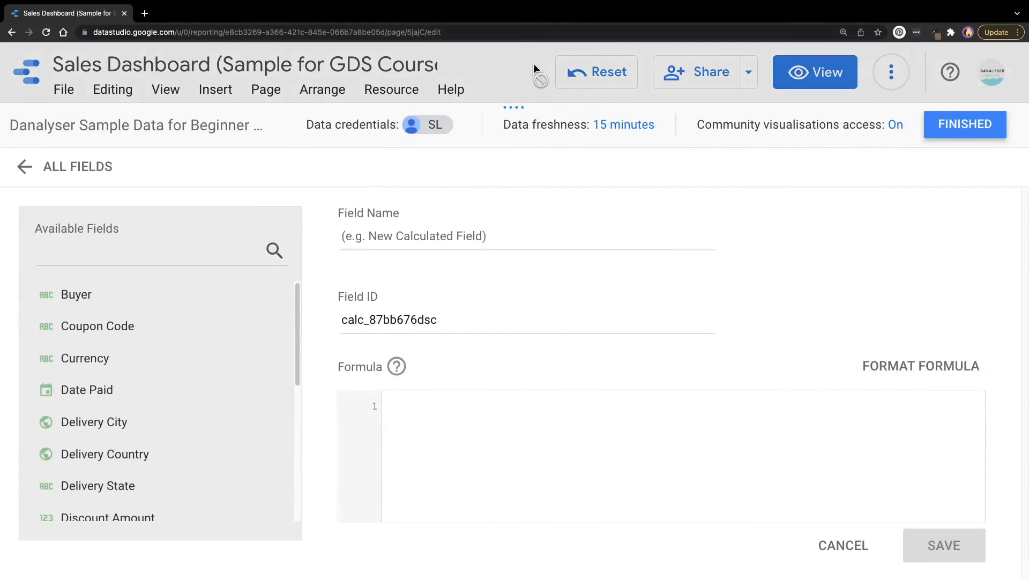
click(461, 237)
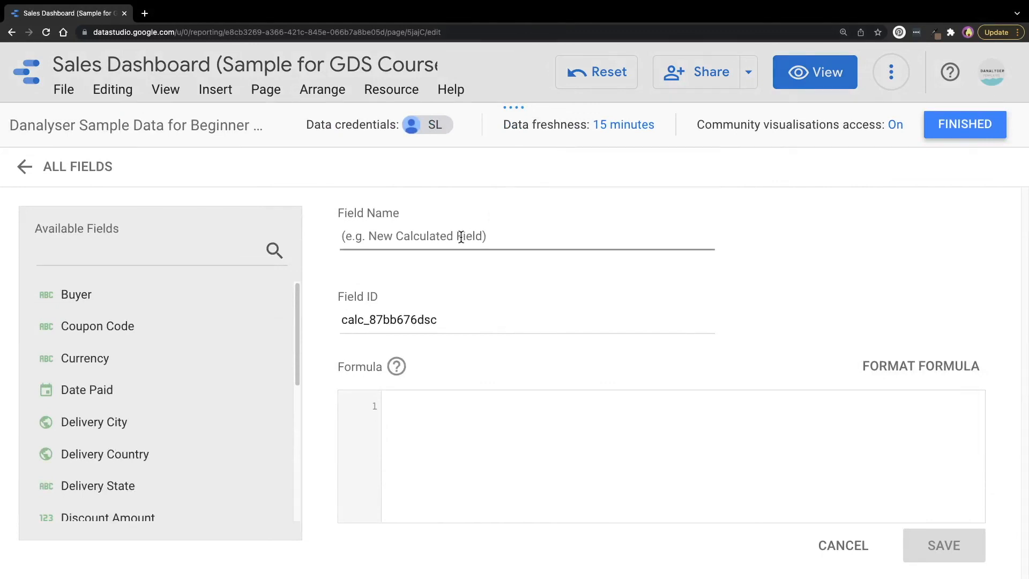
text(Promo Code (Cleaned))
click(516, 423)
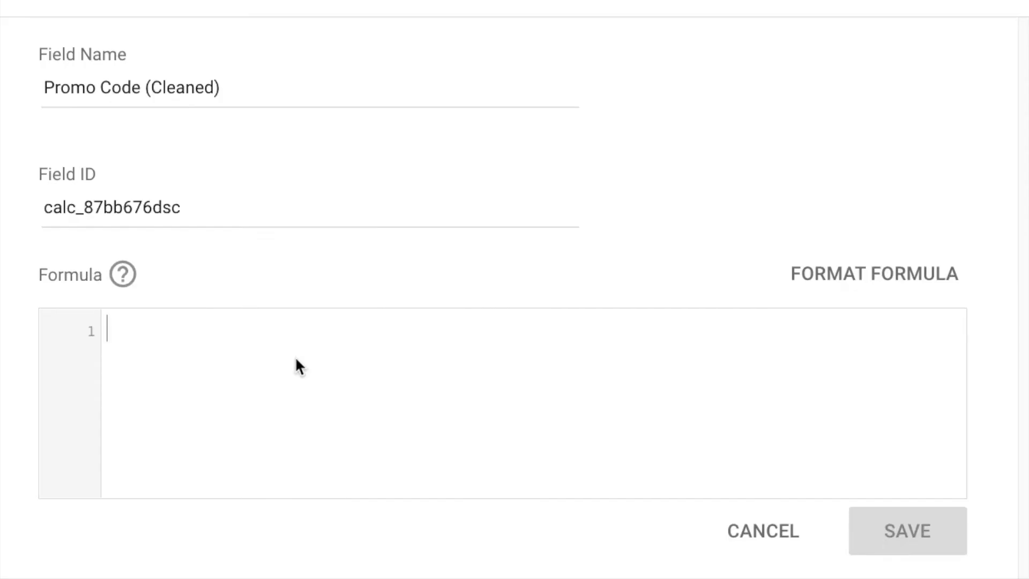
text(UPPER()
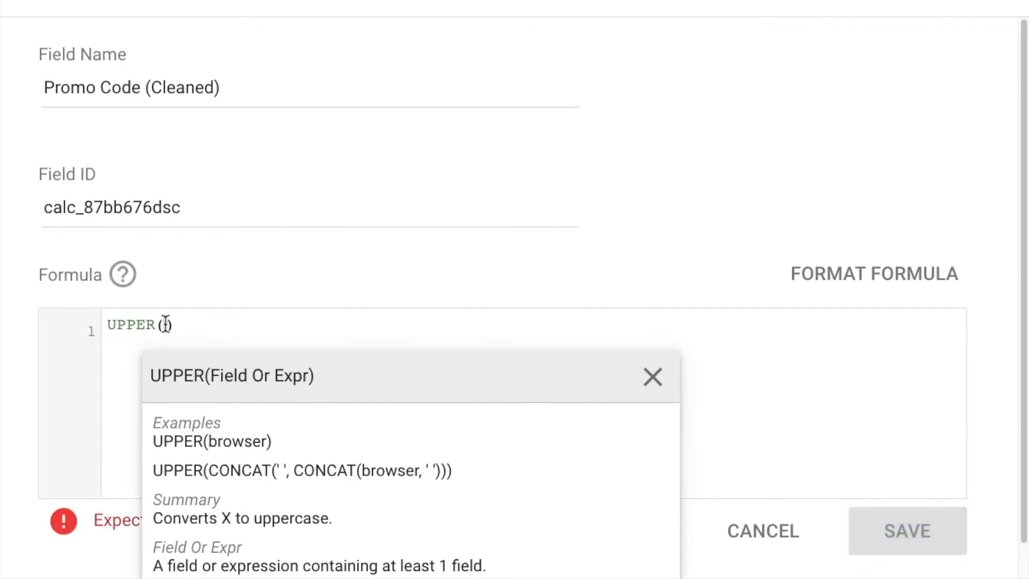
text(Coup)
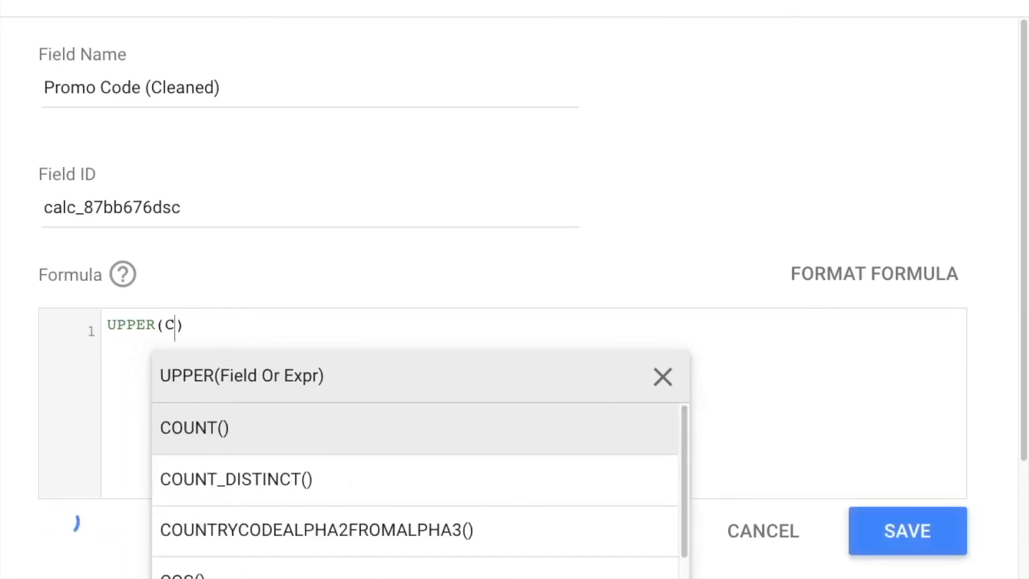
text(on)
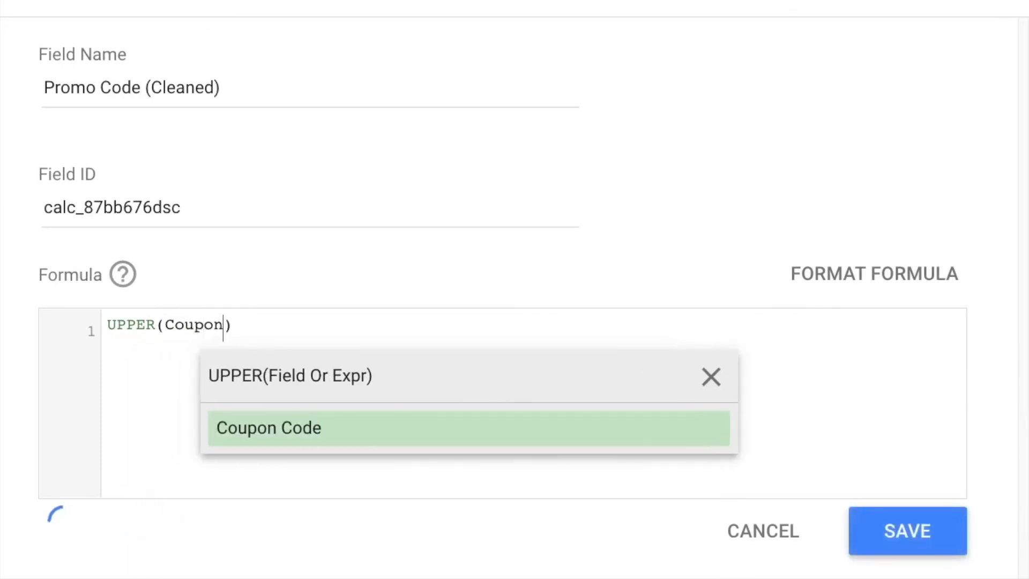
click(258, 435)
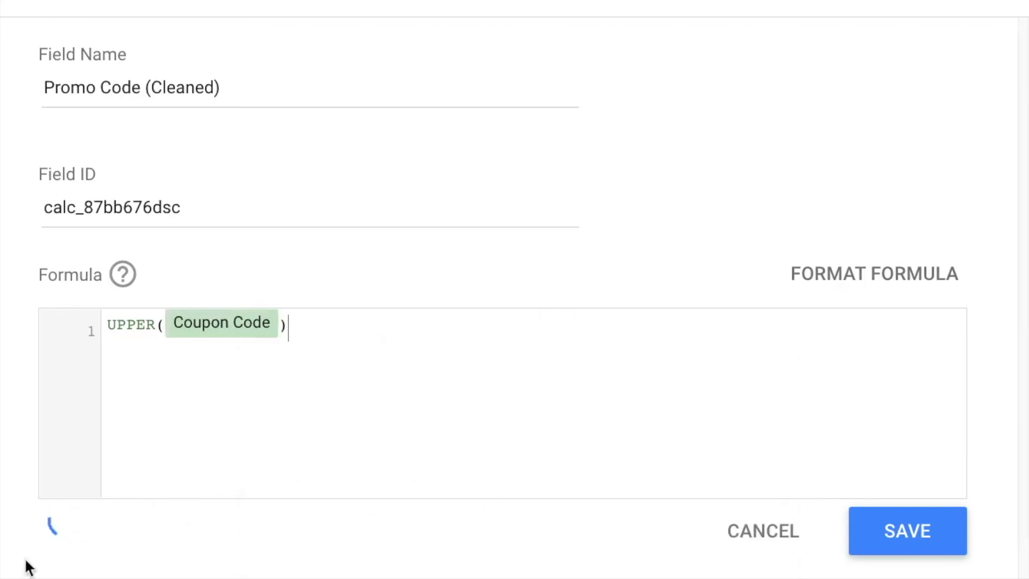
click(938, 531)
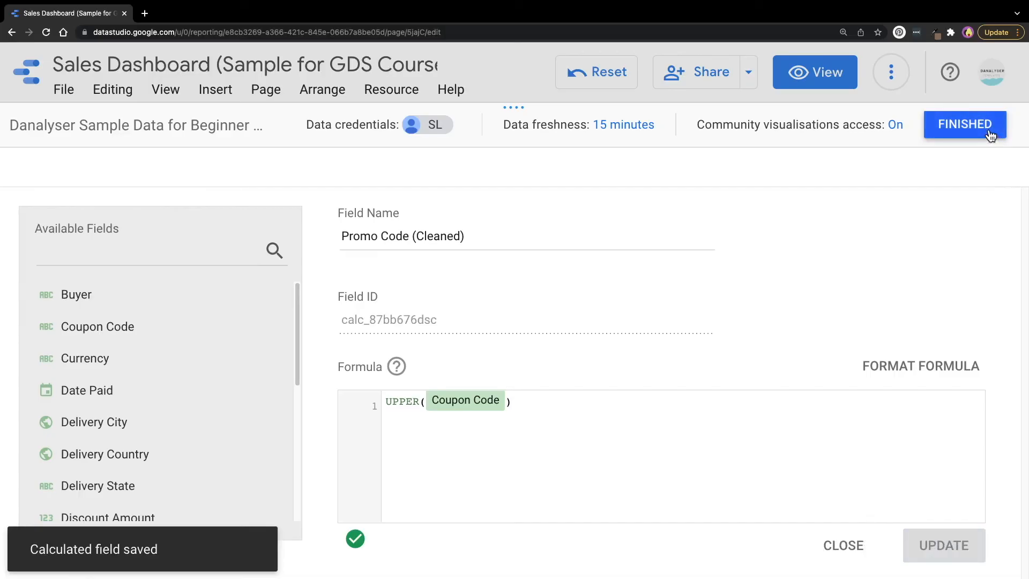
click(990, 133)
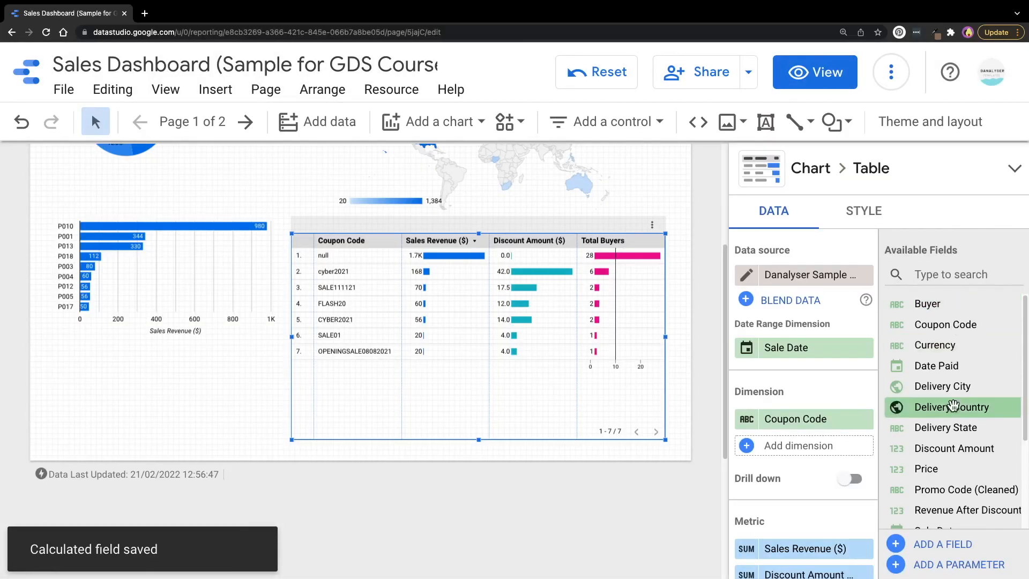
- Replace the table's Coupon Code dimension with Promo Code (Cleaned)
scroll(922, 386, down, 3)
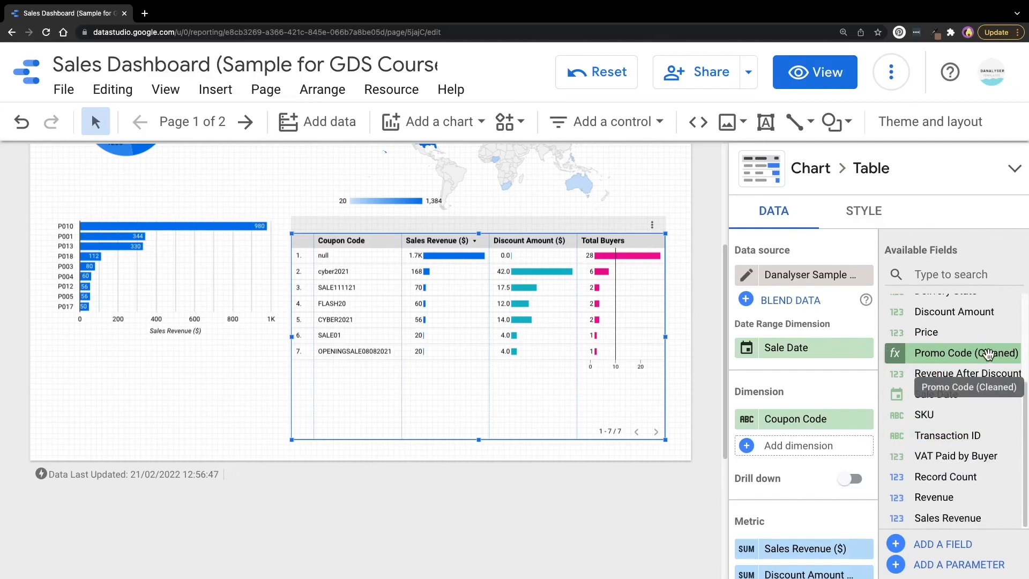
drag(988, 354, 860, 421)
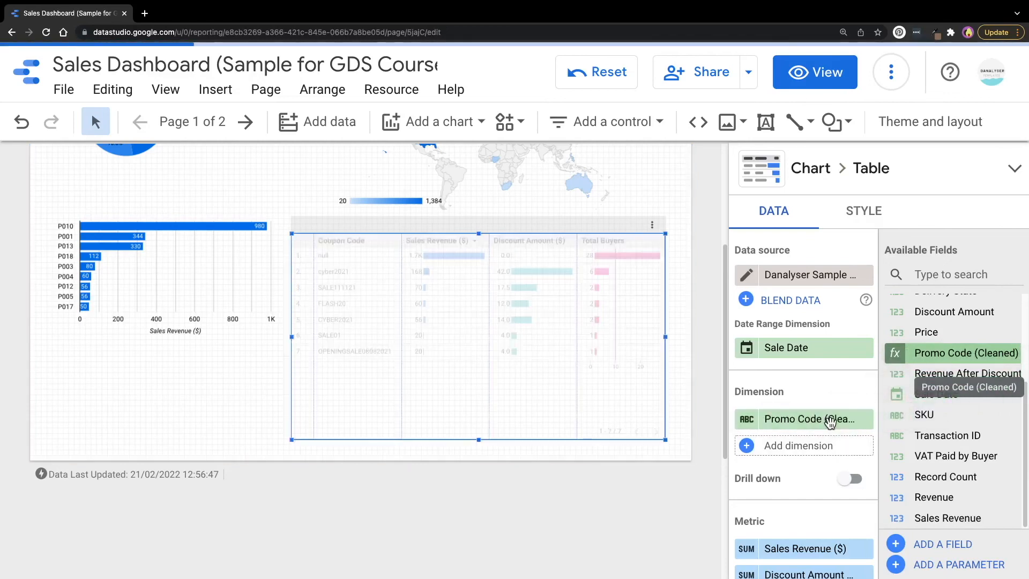